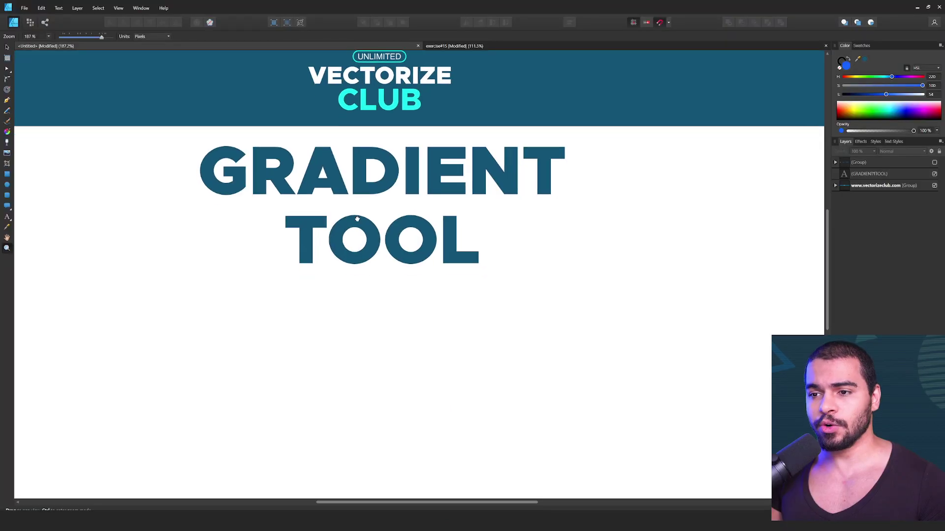
Step: Draw a blue rectangle below the TOOL heading and a closed four-sided shape beside it with the Pen tool
left_click_drag(357, 219, 358, 178)
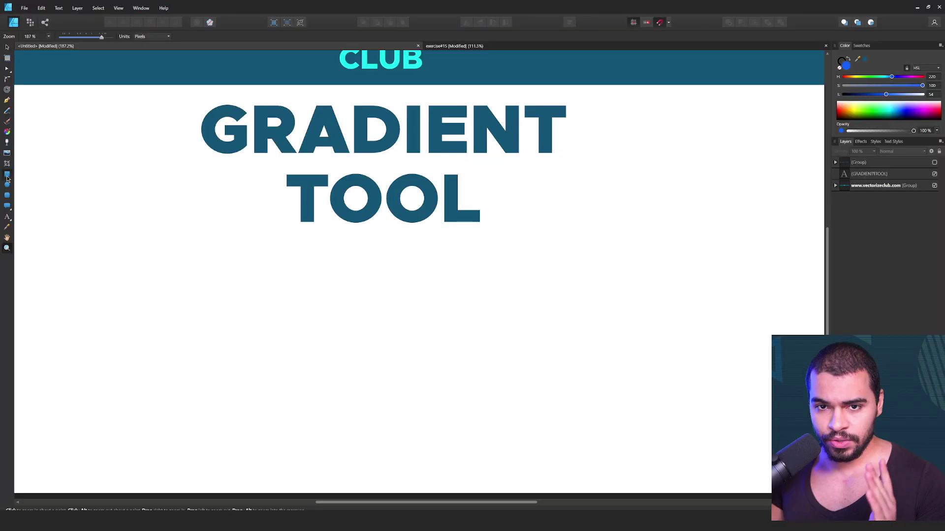
left_click_drag(189, 268, 306, 394)
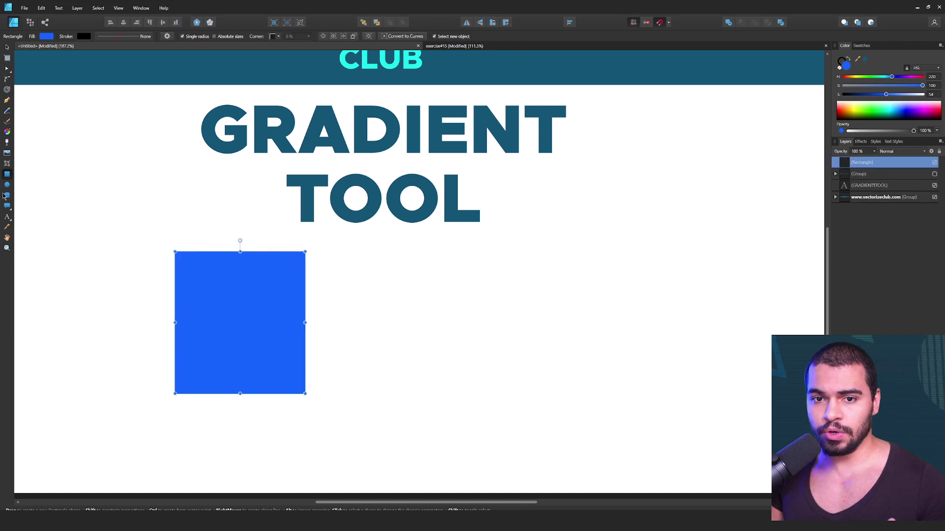
key("p")
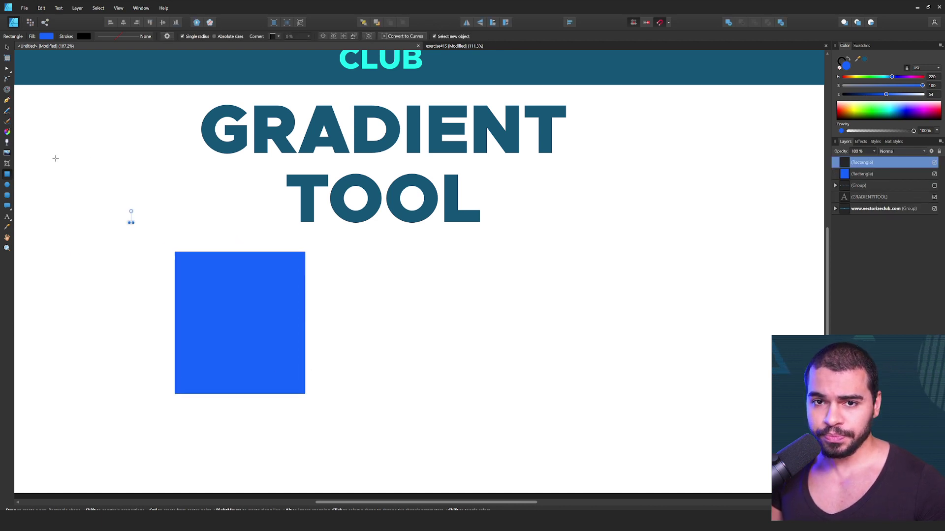
left_click(341, 359)
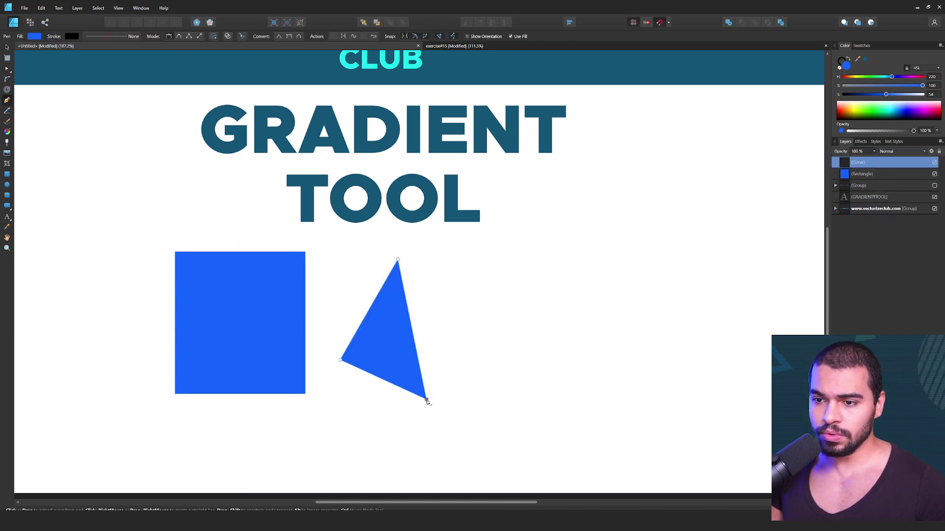
left_click(426, 399)
left_click(524, 321)
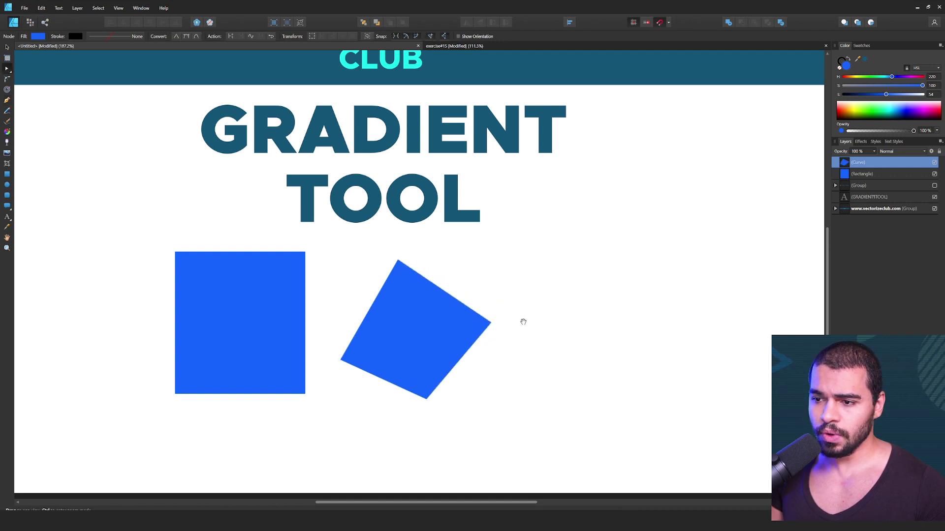
Step: Add a large art text letter A beside the four-sided shape, make it blue and space the three objects out across the page
left_click_drag(523, 320, 406, 297)
left_click(8, 216)
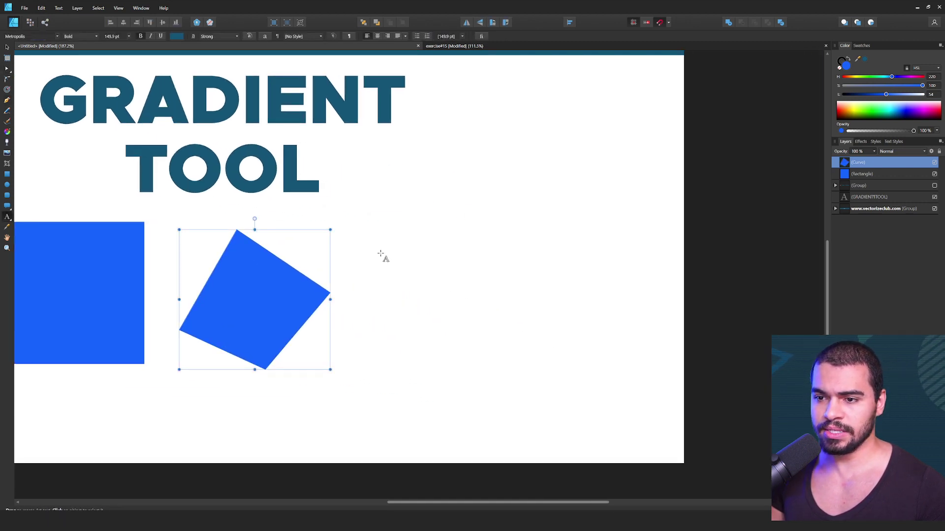
left_click_drag(383, 246, 456, 355)
type("A")
key("Escape")
key("Escape")
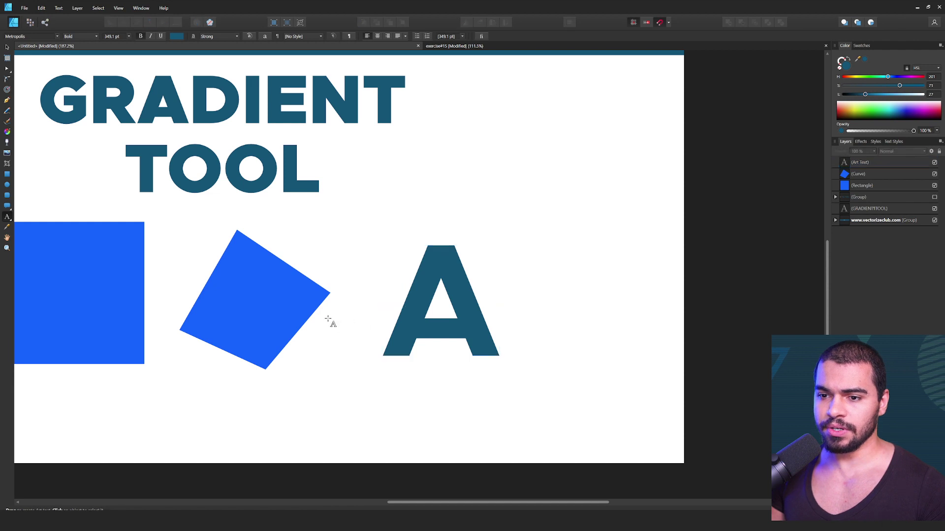
key("v")
left_click_drag(272, 314, 394, 312)
double_click(394, 312)
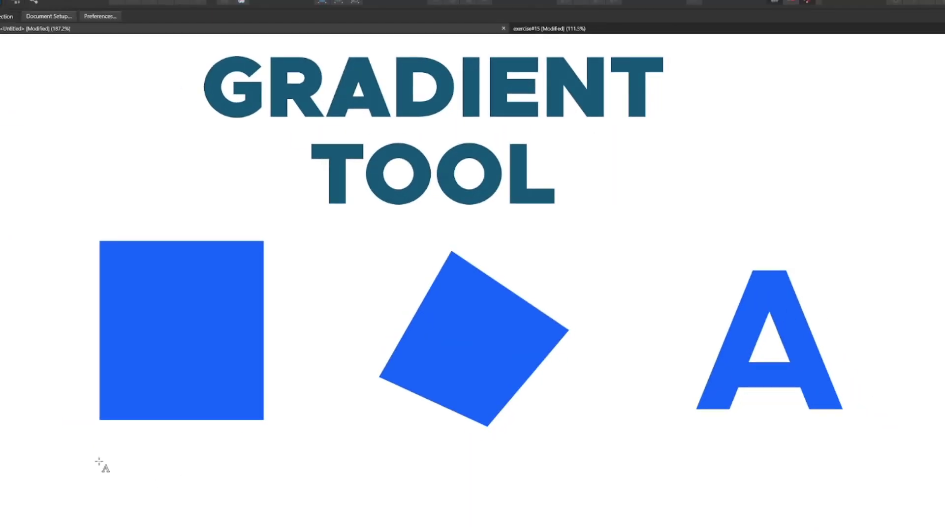
Step: Add the blue caption SHAPES below the rectangle, scale it down and centre it under the rectangle
left_click_drag(72, 371, 157, 414)
type("SHAPES")
key("Escape")
key("Escape")
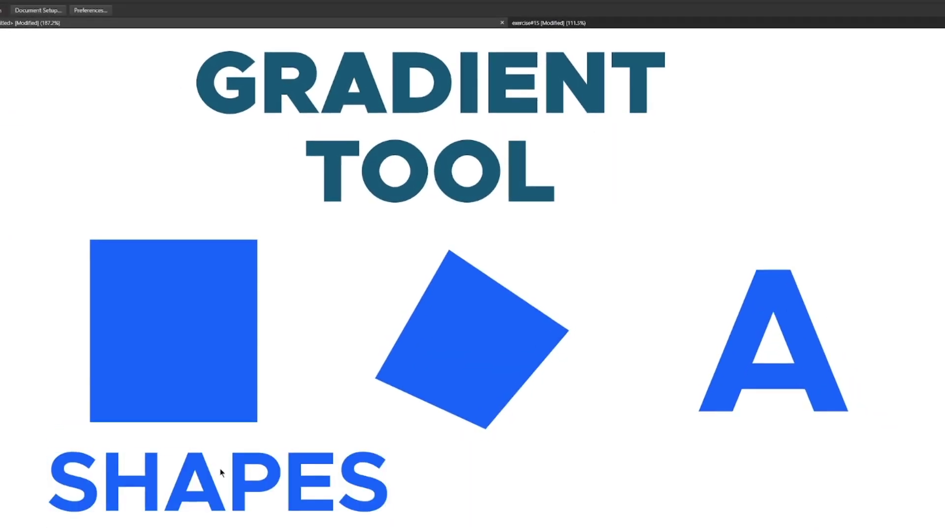
left_click(220, 473)
left_click_drag(388, 446, 267, 470)
left_click_drag(155, 491, 165, 476)
Step: Copy the caption beneath the four-sided shape and the letter A, and change the copies to CURVES and TEXT
left_click_drag(165, 477, 811, 484)
double_click(450, 477)
type("CURVES")
key("Escape")
key("Escape")
double_click(829, 473)
type("TEXT")
key("Escape")
left_click(917, 483)
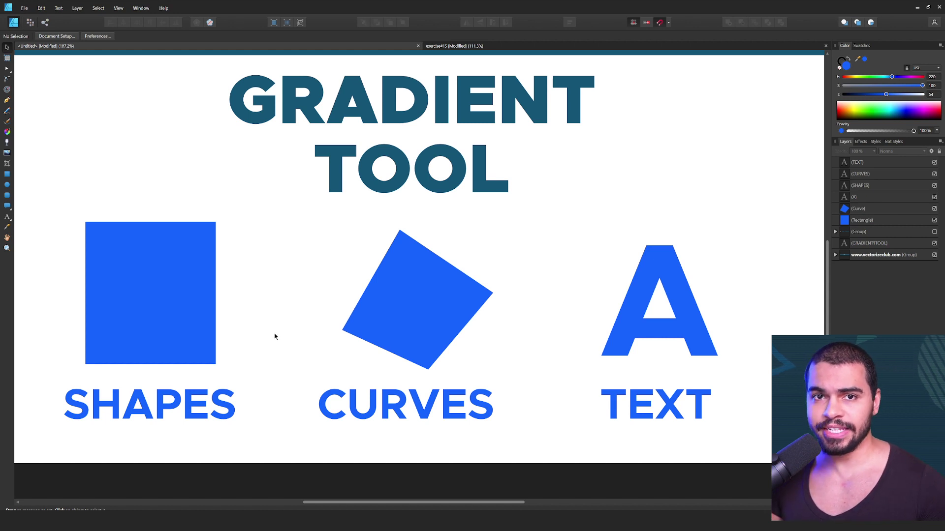
Step: Apply a horizontal linear gradient to the rectangle with the Fill tool, spanning nearly its full width
scroll(150, 320, "up", 3)
left_click_drag(150, 321, 170, 312)
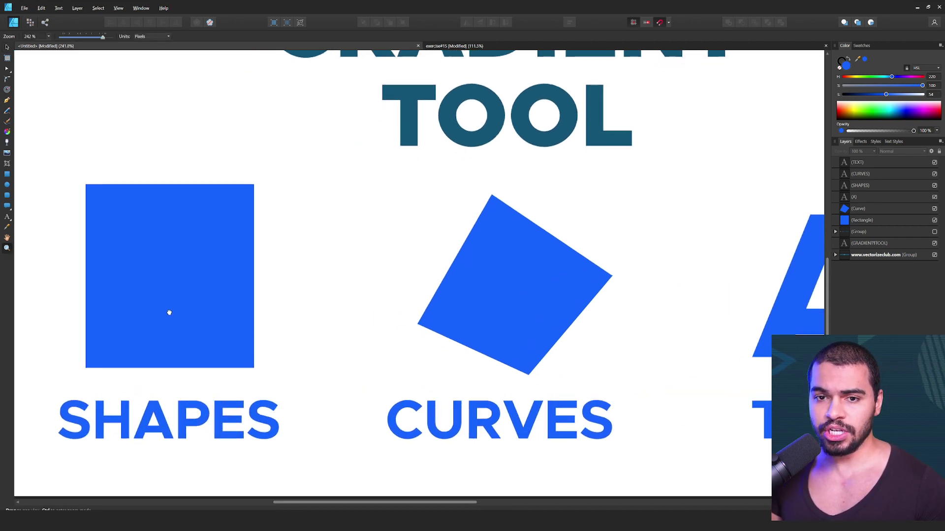
key("v")
left_click(172, 284)
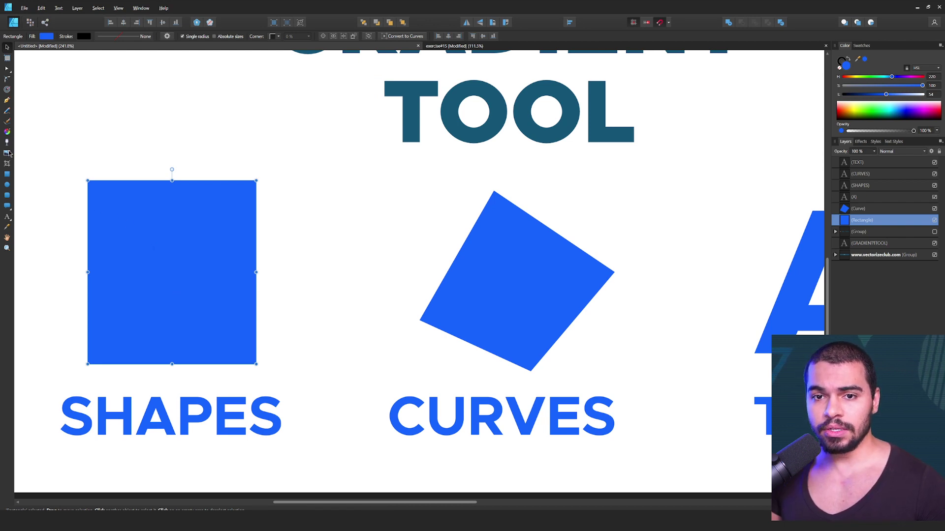
left_click(10, 134)
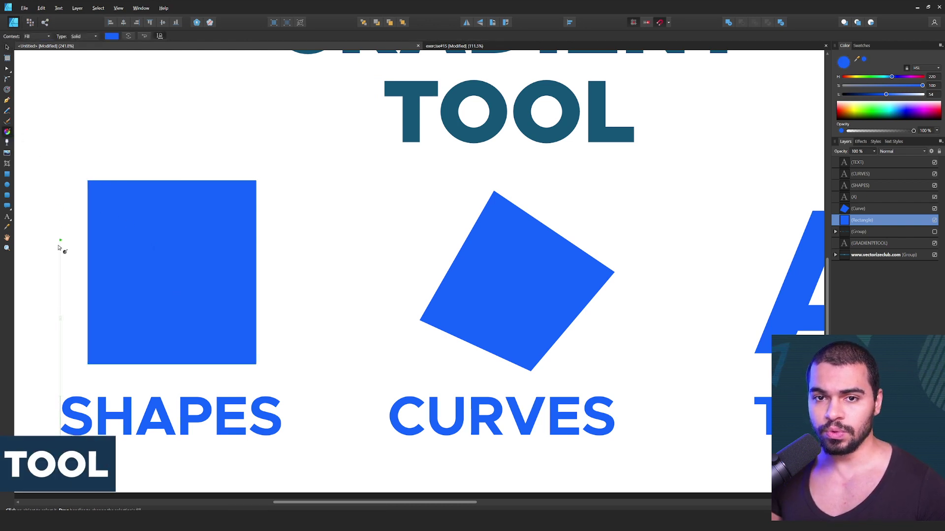
key("z")
left_click_drag(60, 250, 232, 219)
left_click(6, 132)
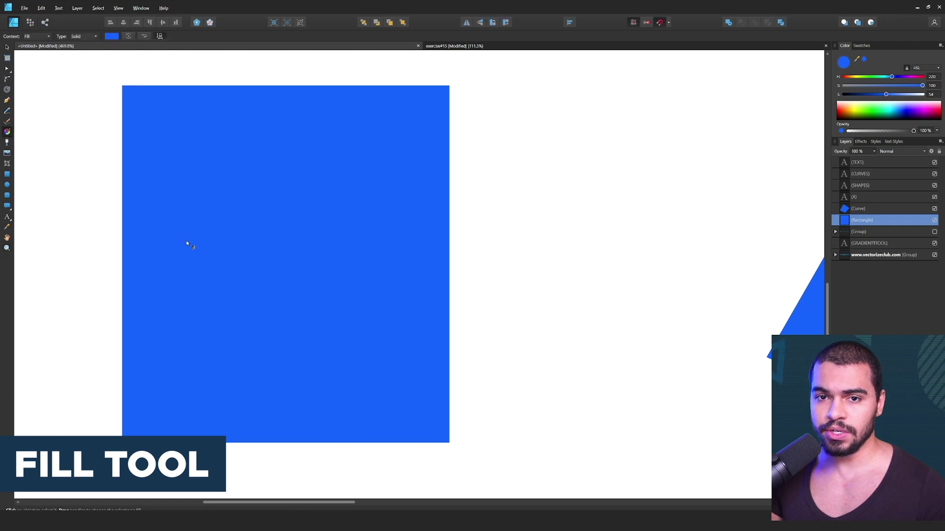
left_click_drag(141, 257, 334, 255)
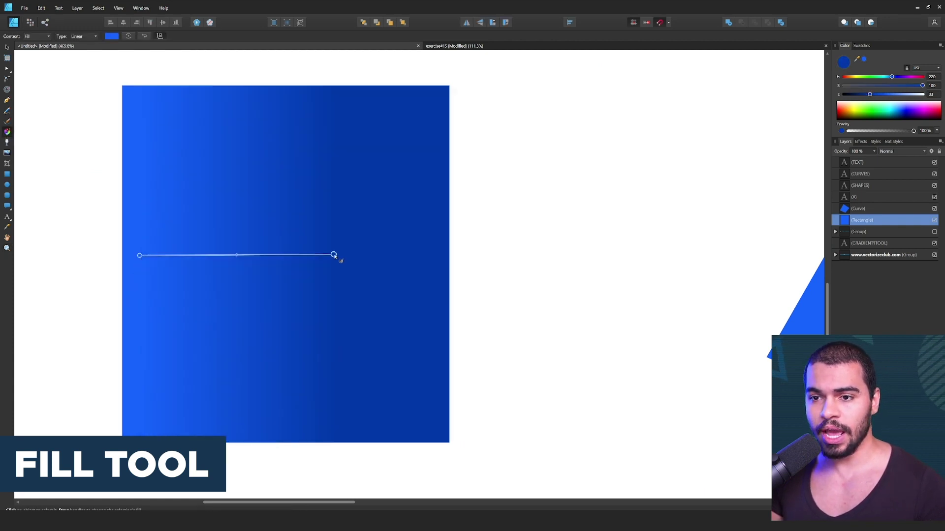
left_click_drag(397, 256, 416, 257)
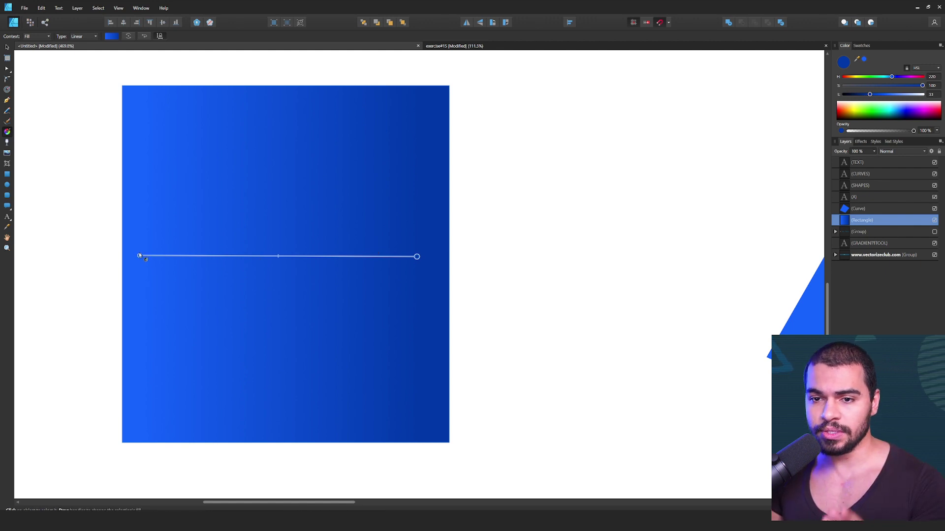
left_click_drag(139, 256, 140, 257)
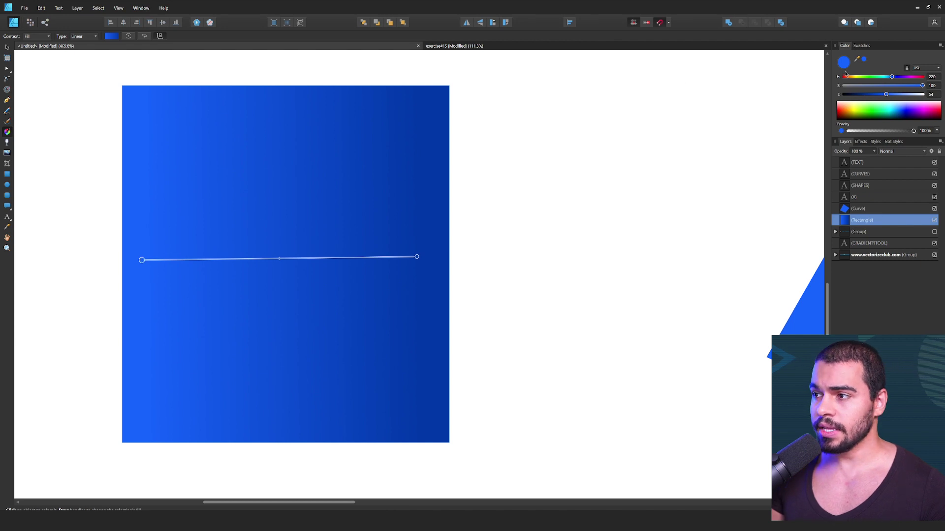
Step: Detach the colour controls over the canvas and recolour the gradient's start stop yellow with hue 61
left_click_drag(893, 80, 884, 77)
left_click_drag(846, 45, 501, 109)
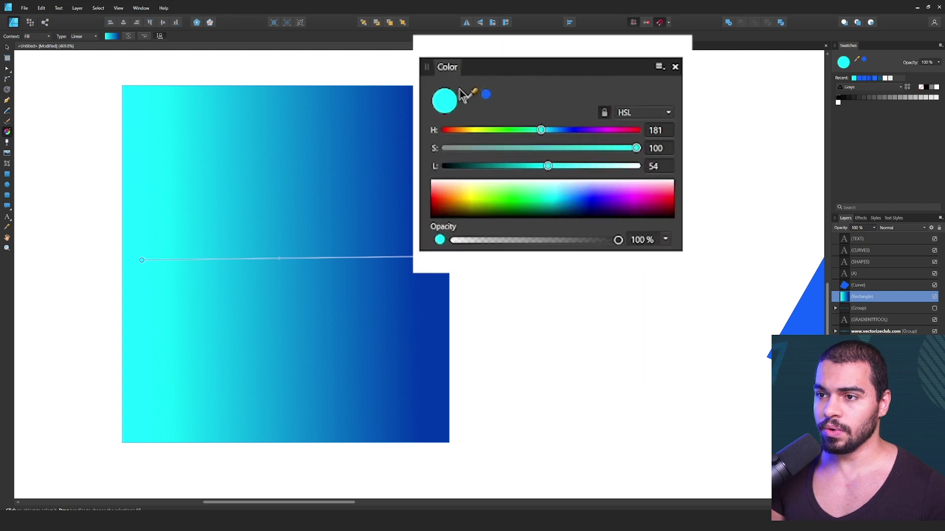
left_click_drag(541, 131, 479, 132)
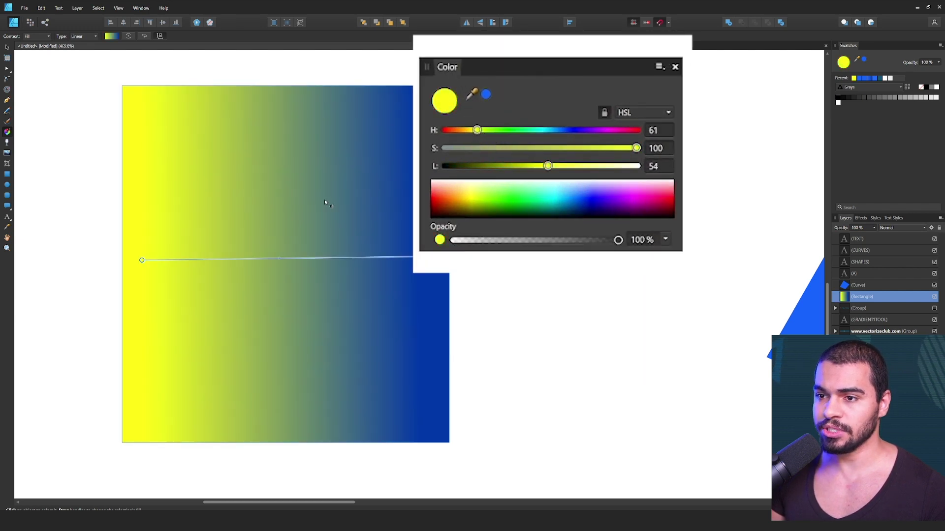
Step: Recolour the gradient's end stop bright orange with hue 23, and add two stops along the gradient line
left_click_drag(416, 257, 417, 260)
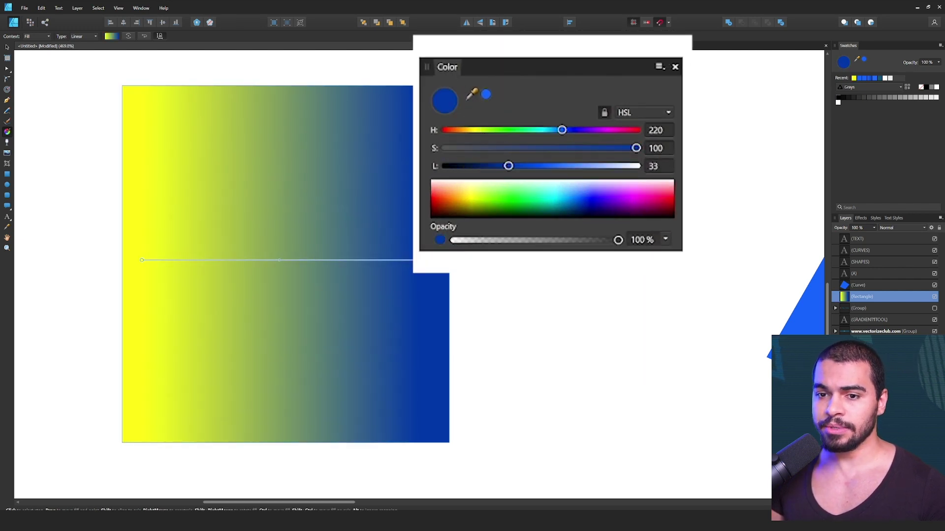
left_click_drag(467, 132, 458, 132)
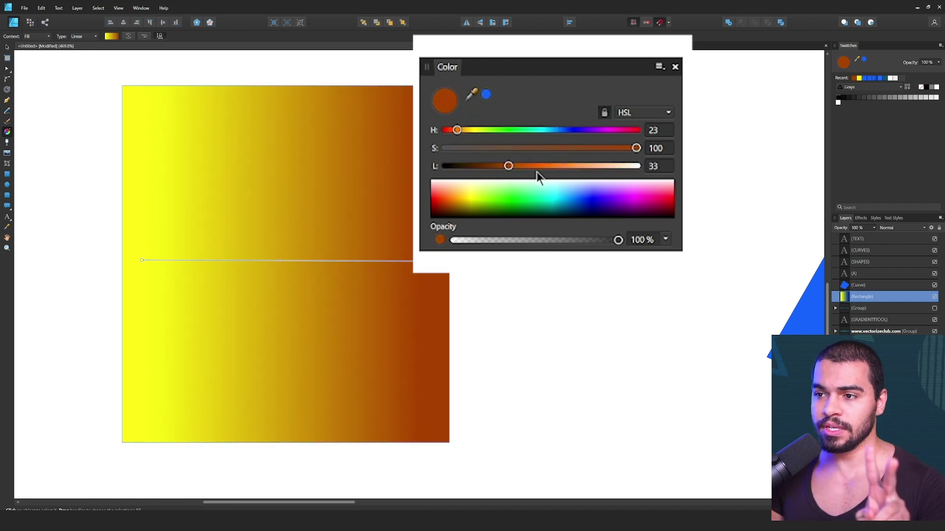
mouse_move(538, 176)
left_mouse_down()
mouse_move(548, 175)
mouse_move(534, 177)
left_mouse_up()
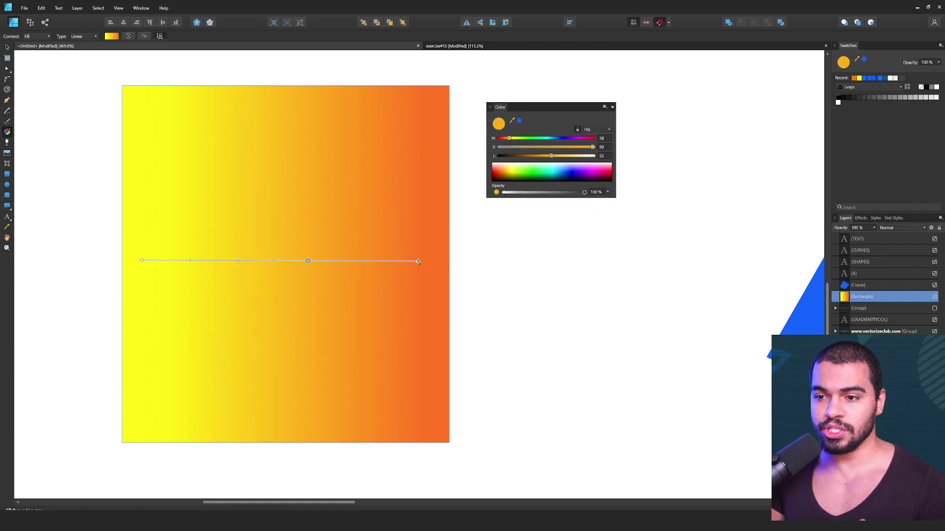
left_click_drag(418, 262, 420, 257)
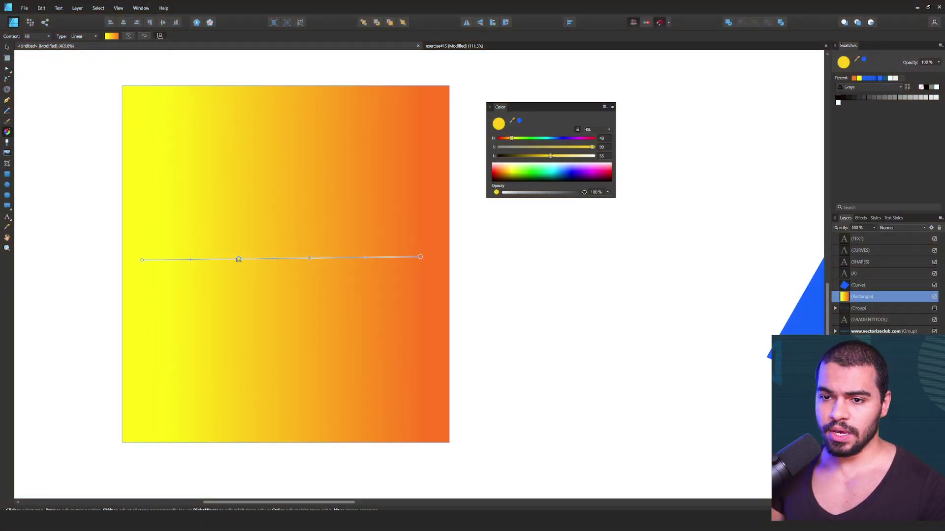
Step: Recolour the gradient's second stop purple with hue 285, and make a stop near the orange end light violet
left_click(547, 138)
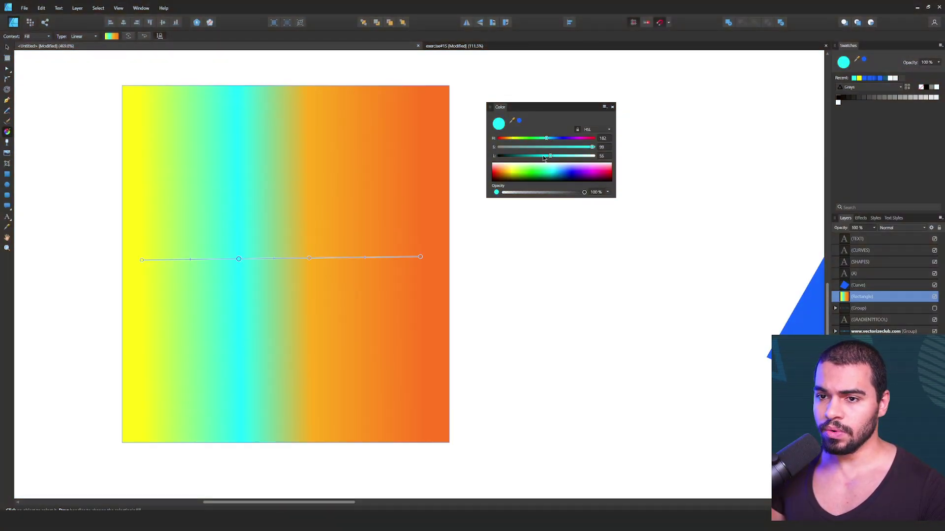
left_click(573, 137)
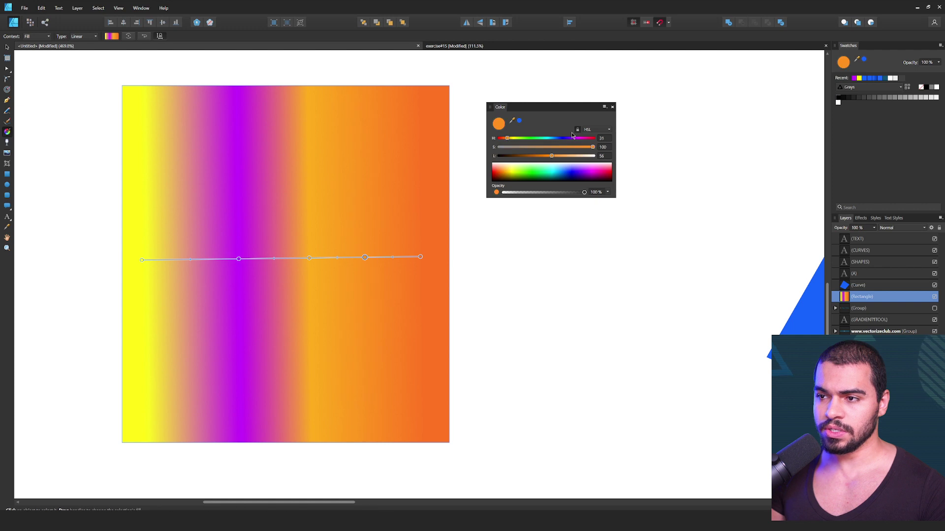
left_click(566, 138)
left_click(563, 155)
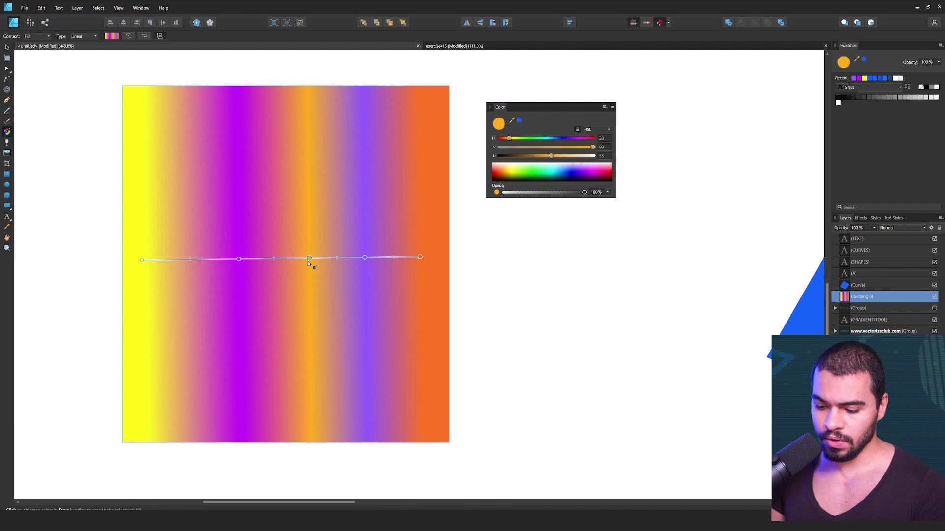
Step: Delete the orange middle stop and the yellow start stop from the rectangle's gradient
key("Delete")
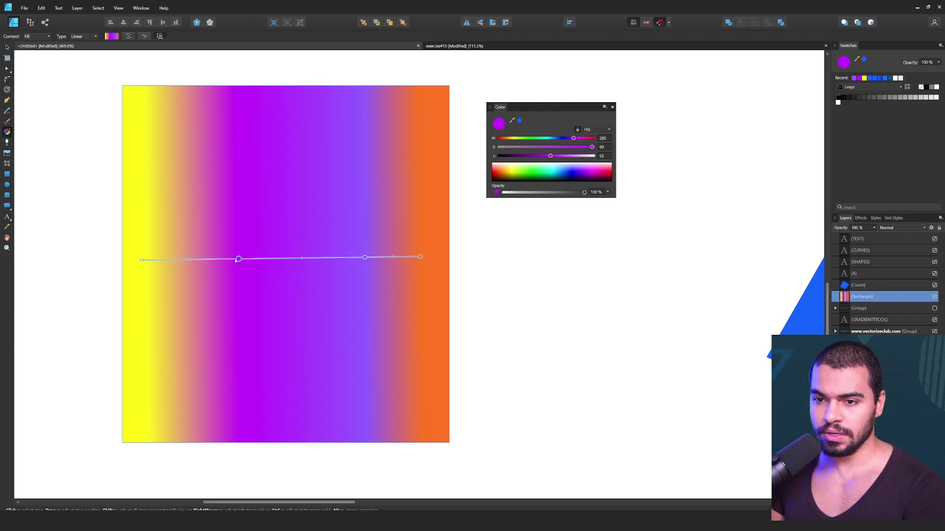
left_click(144, 260)
key("Delete")
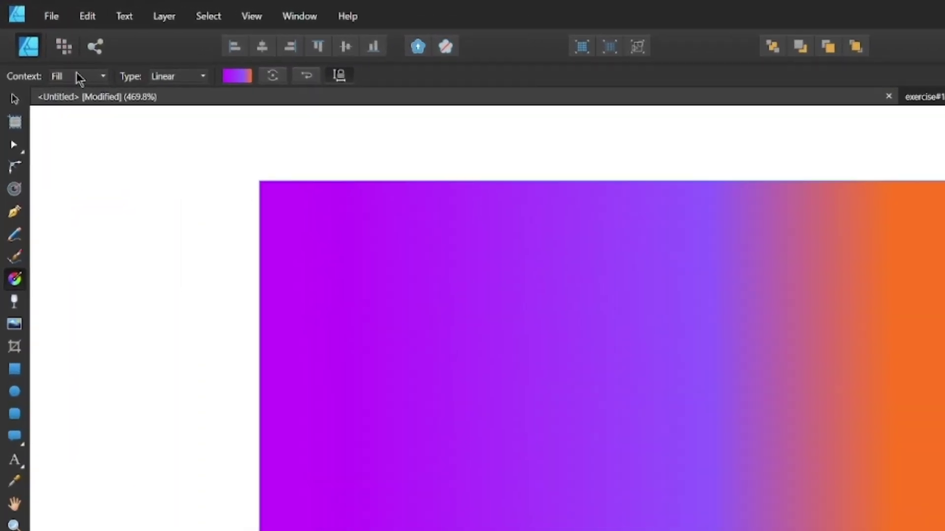
Step: Keep the Fill tool's context on Fill and recolour the gradient's start stop light blue with hue 202
left_click(35, 37)
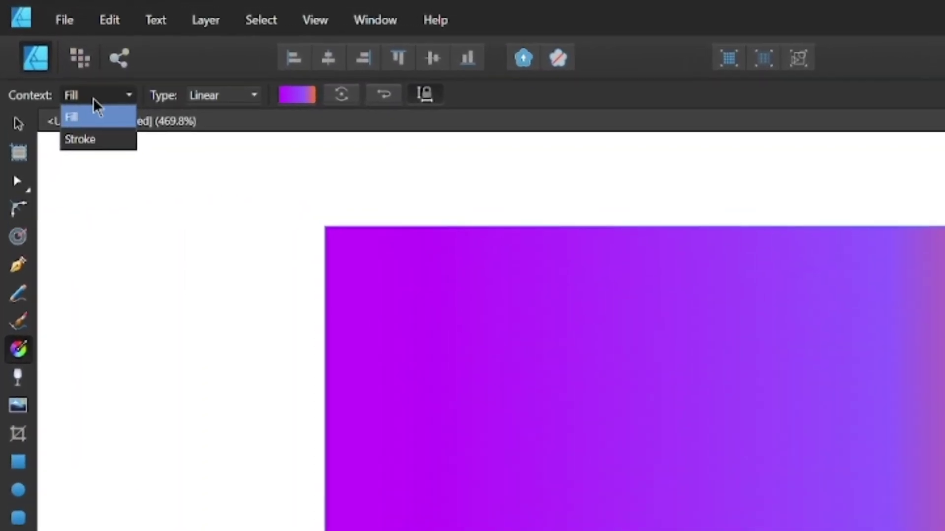
left_click(86, 129)
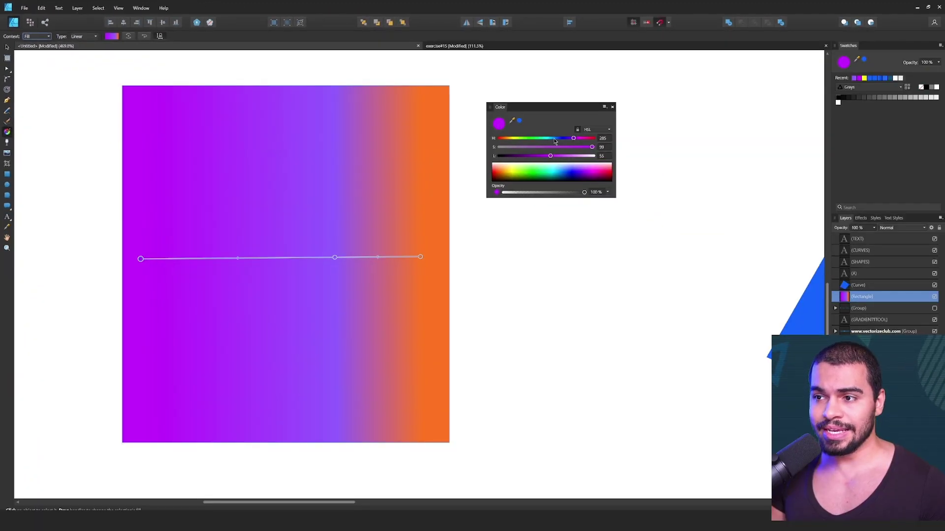
left_click_drag(554, 142, 552, 140)
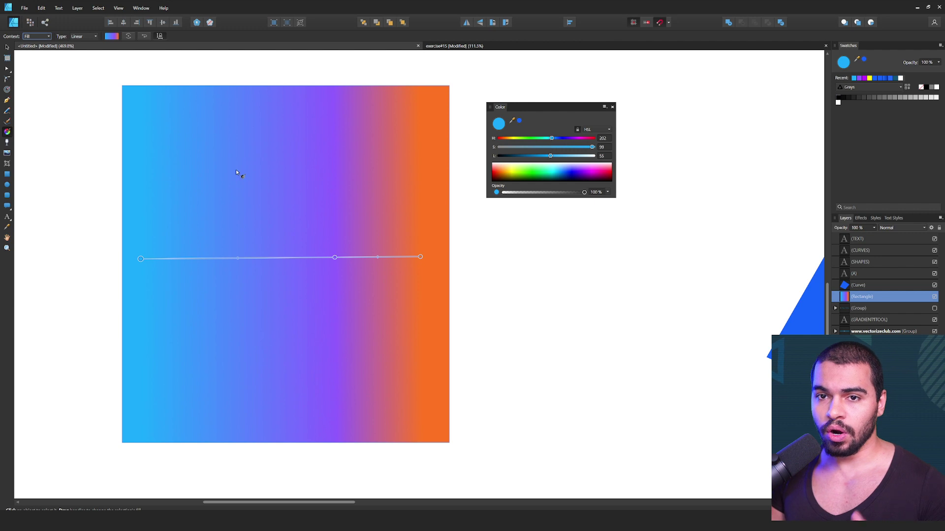
Step: Give the rectangle a dark grey stroke with lightness 29 and a width of 26.8 pt, leaving the Fill tool's context on Stroke
left_click(36, 53)
left_click_drag(514, 156, 527, 156)
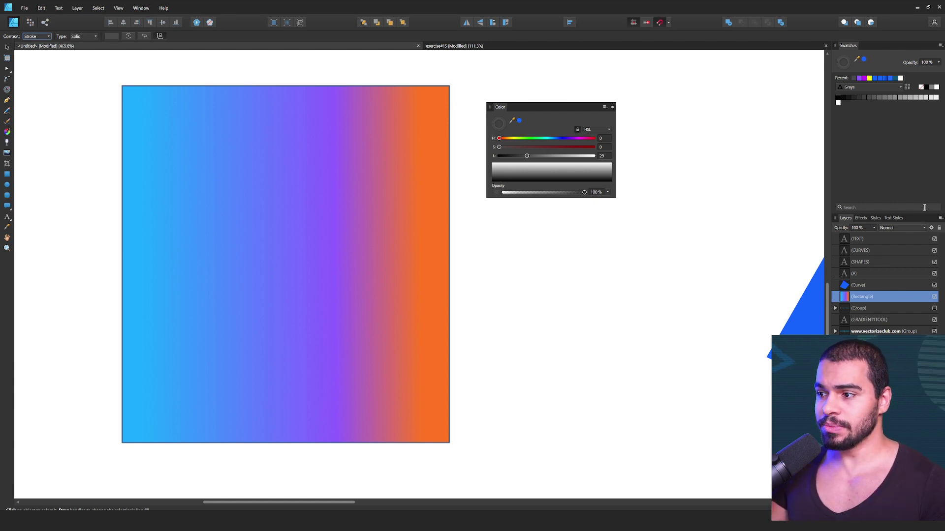
mouse_move(944, 161)
left_mouse_down()
mouse_move(540, 216)
mouse_move(530, 239)
mouse_move(544, 241)
left_mouse_up()
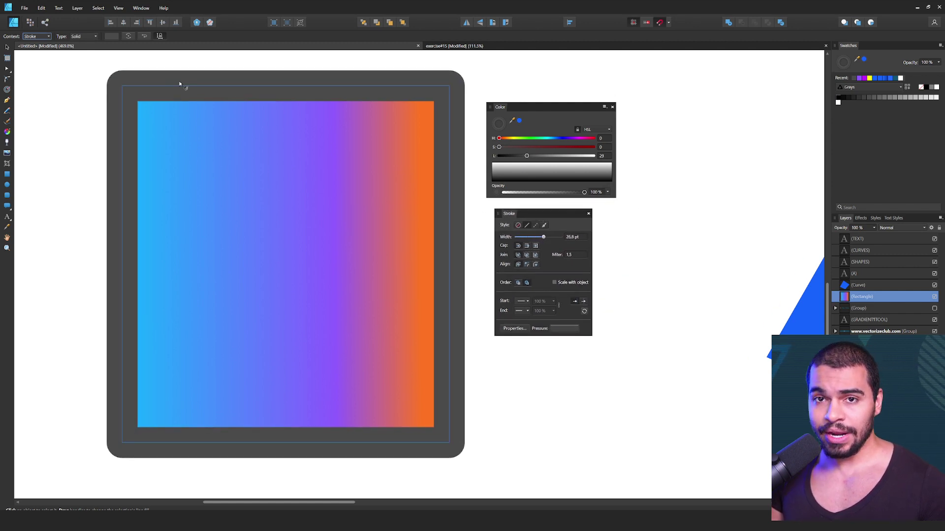
left_click(7, 132)
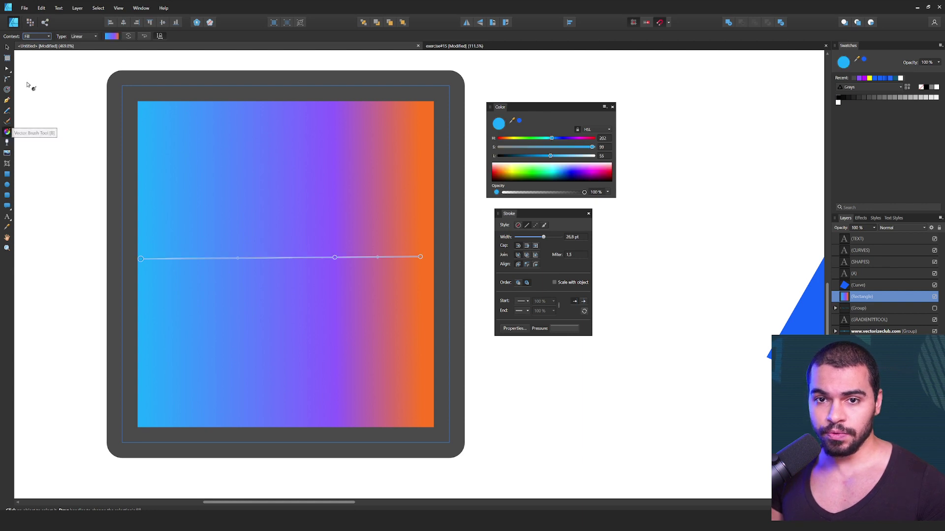
left_click(31, 53)
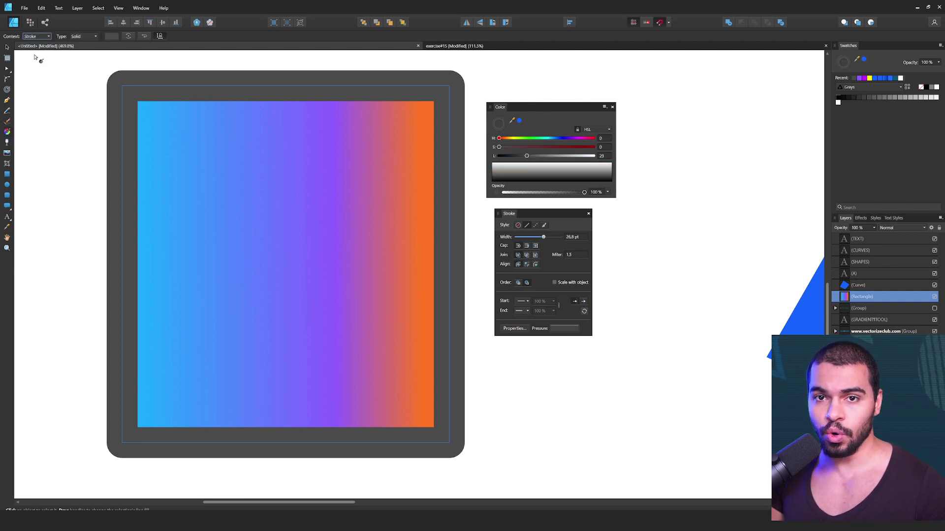
Step: Give the rectangle's stroke a horizontal linear gradient from light lavender blue with hue 230 to turquoise, and return the Fill tool's context to Fill
left_click_drag(100, 217, 443, 214)
left_click_drag(518, 157, 558, 148)
left_click(549, 138)
left_click(101, 217)
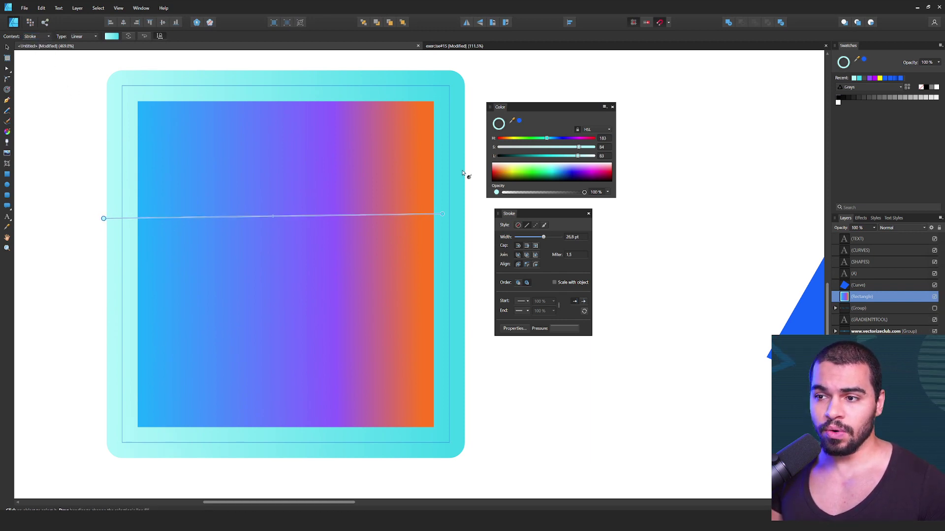
left_click_drag(554, 142, 560, 141)
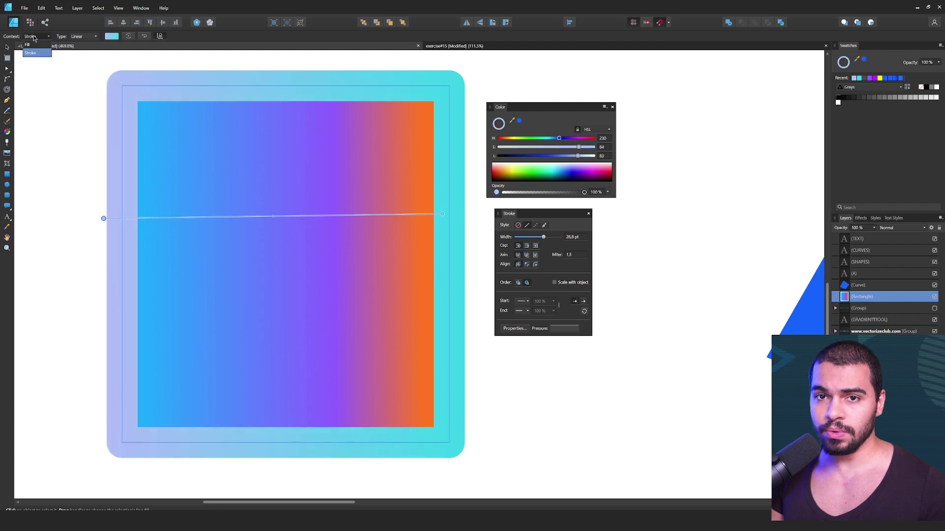
left_click(32, 45)
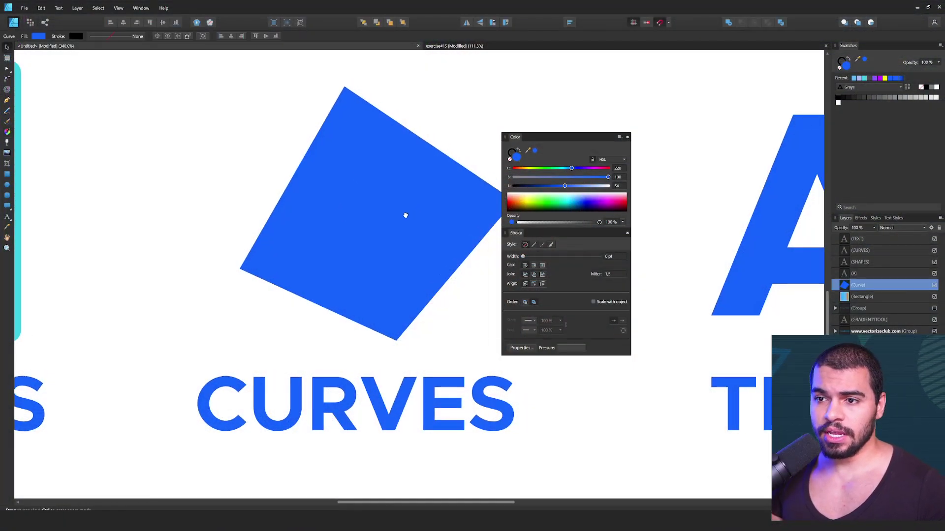
Step: Keep the curve shape's fill type Solid with the Fill tool and recolour it light blue with hue 200
left_click(7, 132)
left_click(84, 37)
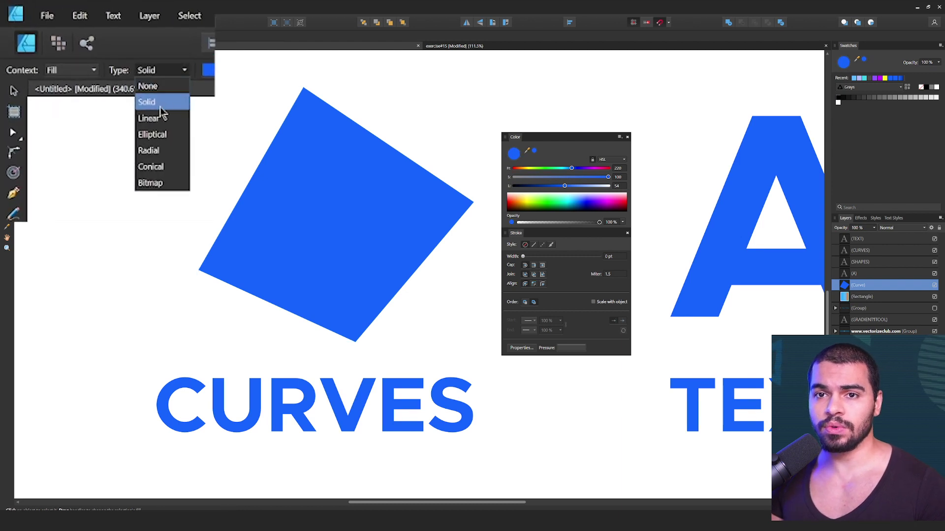
left_click(159, 106)
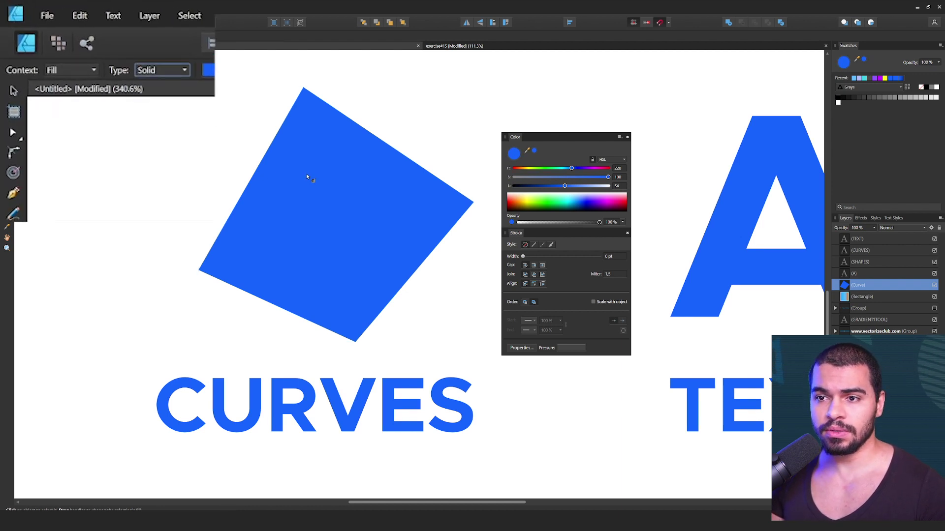
left_click(567, 169)
Step: Change the curve's fill to a Linear gradient, pull its end point inside the shape, and recolour that stop dark green with hue 146 and lightness 18
left_click(180, 72)
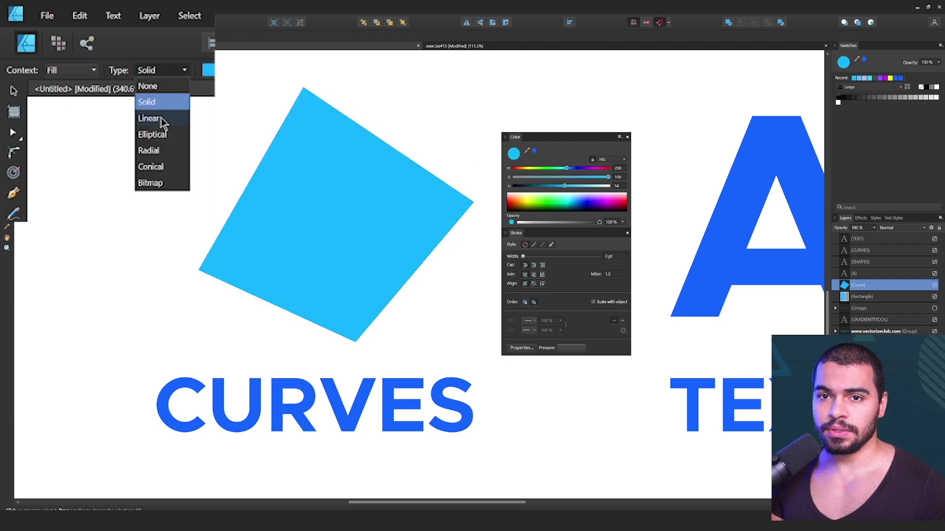
left_click(162, 121)
left_click_drag(475, 215, 445, 215)
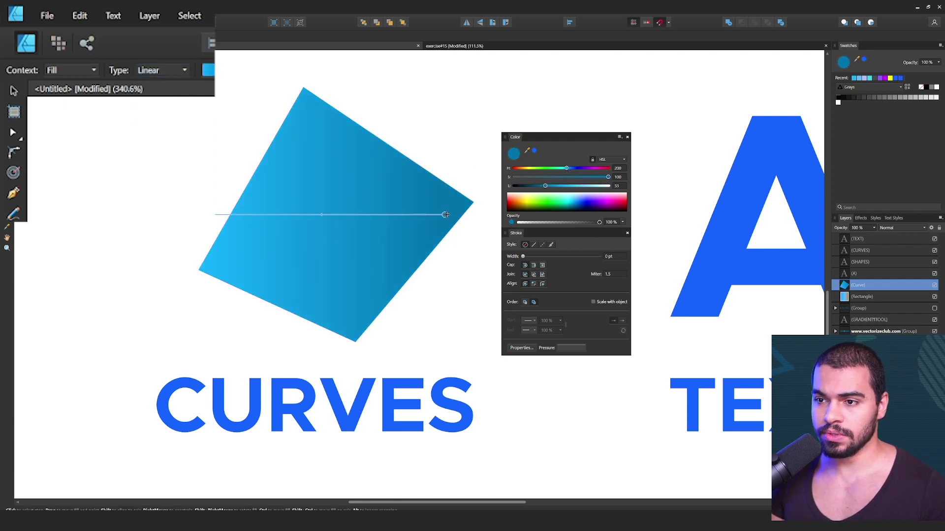
left_click_drag(567, 168, 530, 186)
Step: Switch the curve's gradient to Elliptical, place its centre near the middle of the shape, and shorten its horizontal radius slightly
left_click(162, 70)
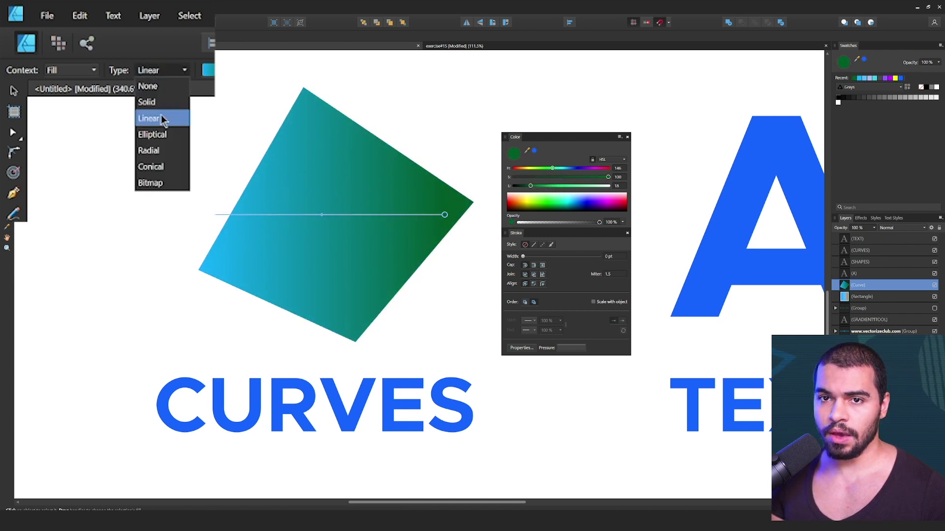
left_click(161, 136)
left_click_drag(199, 215, 311, 212)
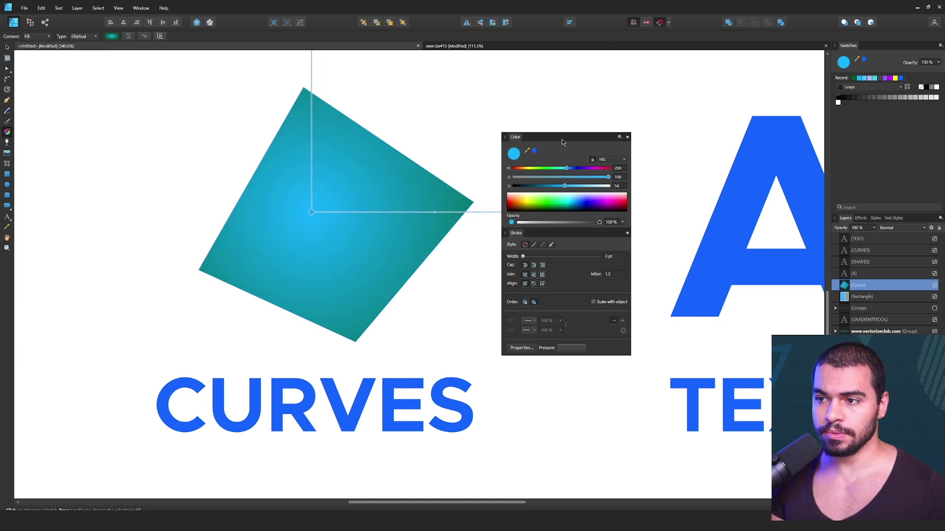
left_click_drag(563, 141, 644, 144)
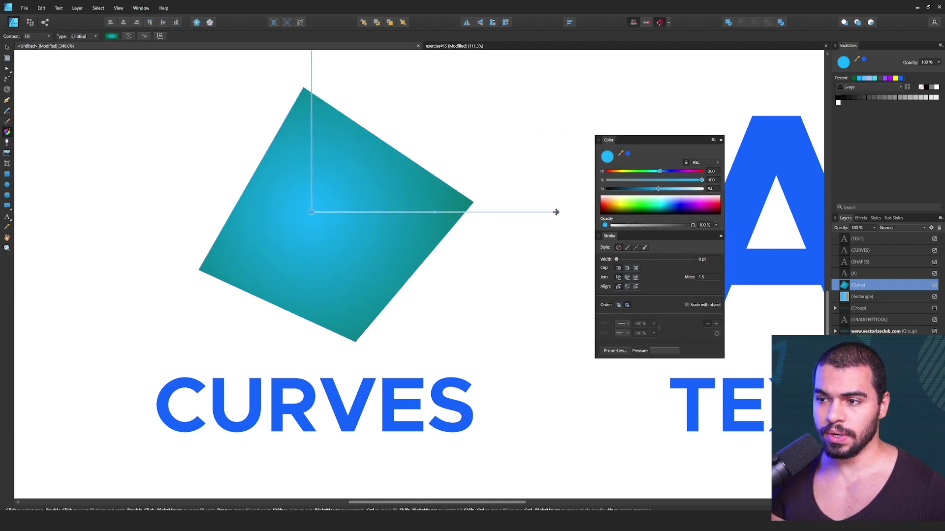
left_click_drag(557, 212, 523, 213)
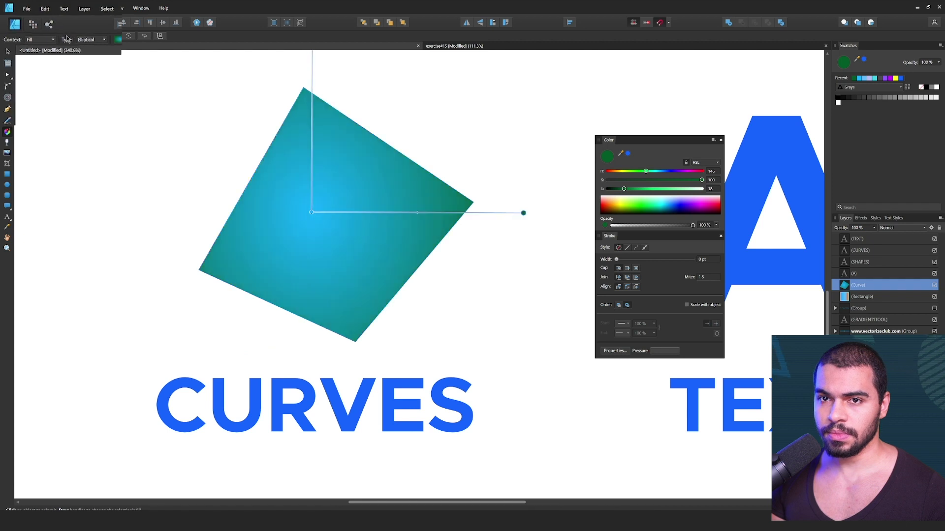
Step: Switch the curve's gradient to Radial, nudge its centre, and recolour the centre stop light aqua with hue 173 and lightness 77
left_click(83, 36)
left_click(164, 150)
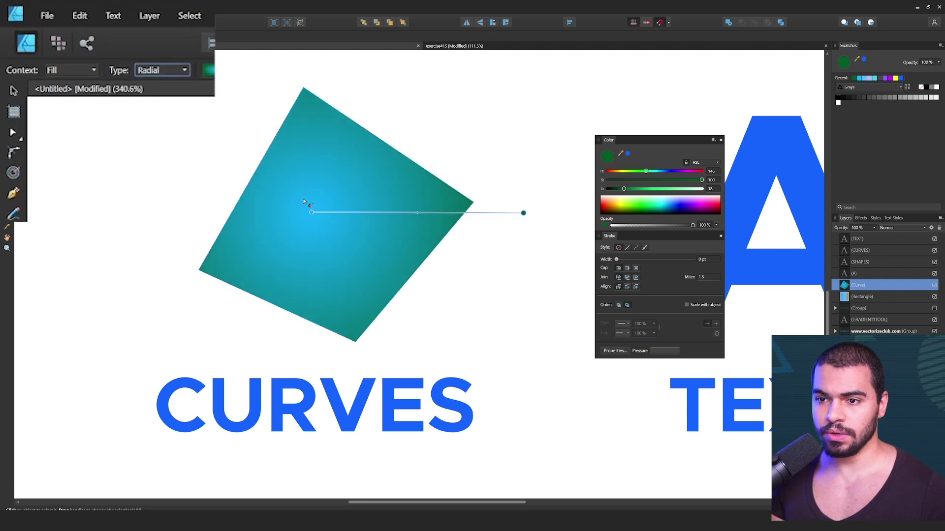
left_click_drag(312, 212, 320, 211)
left_click_drag(660, 171, 680, 189)
Step: Switch the curve's gradient to Conical, shrink and rotate it around a shifted centre, and add a purple stop with hue 260 and lightness 49
left_click(162, 71)
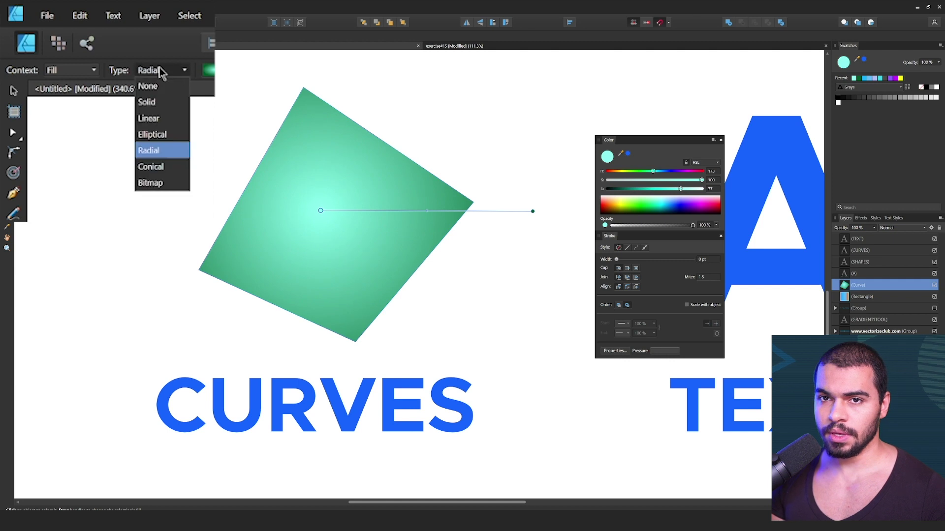
left_click(164, 167)
left_click_drag(321, 209, 328, 220)
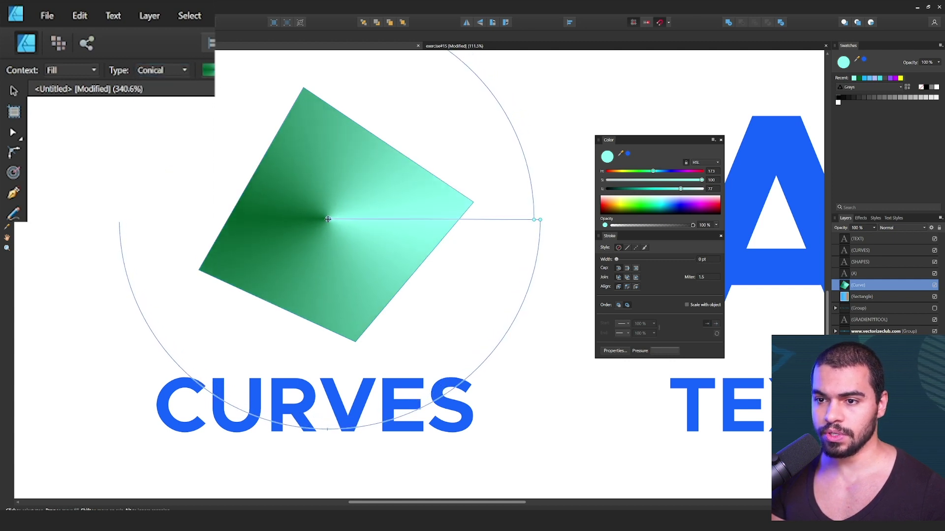
left_click_drag(533, 217, 458, 178)
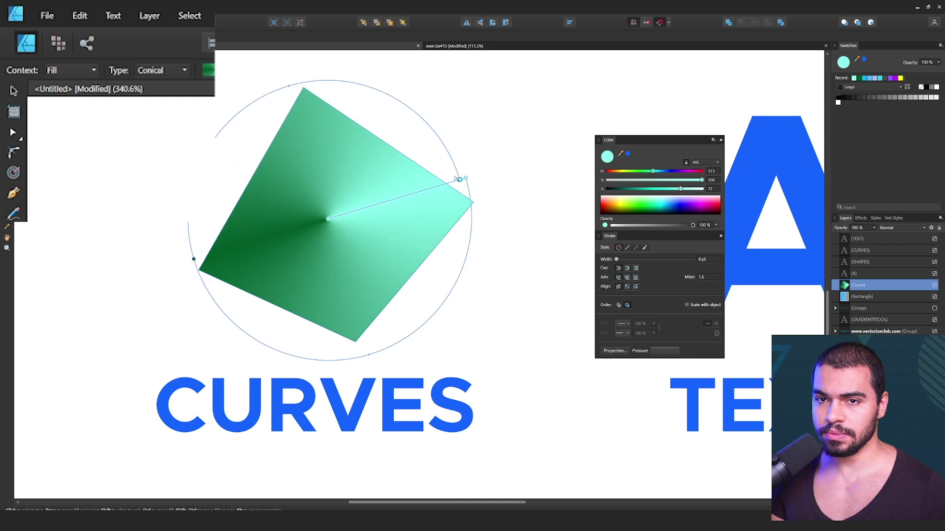
left_click(467, 255)
left_click_drag(654, 171, 668, 172)
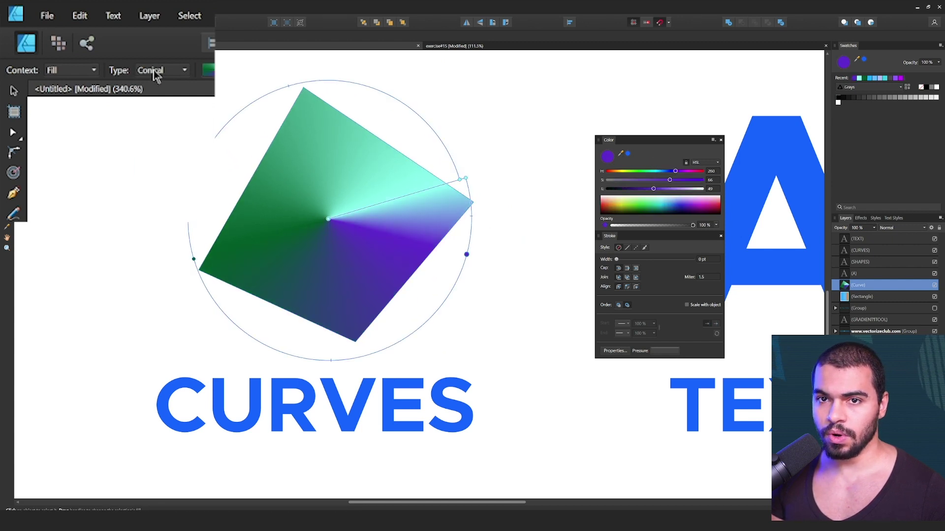
Step: Fill the curve with the bitmap Pattern 07 (0-00-00-00).jpg, centre the pattern in the shape, and scale it down upright
left_click(152, 71)
left_click(158, 184)
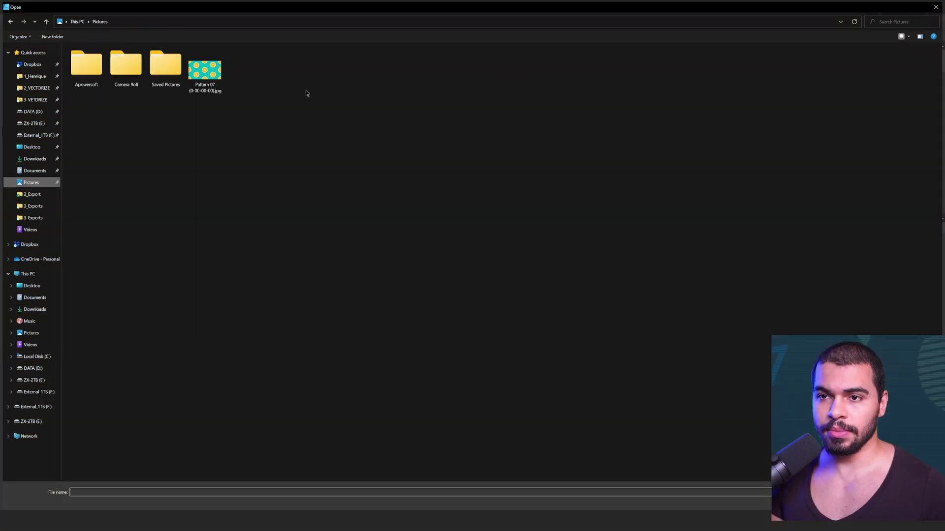
double_click(204, 74)
mouse_move(334, 224)
left_mouse_down()
mouse_move(328, 200)
mouse_move(344, 172)
mouse_move(350, 182)
mouse_move(309, 230)
mouse_move(250, 206)
mouse_move(260, 175)
mouse_move(347, 217)
left_mouse_up()
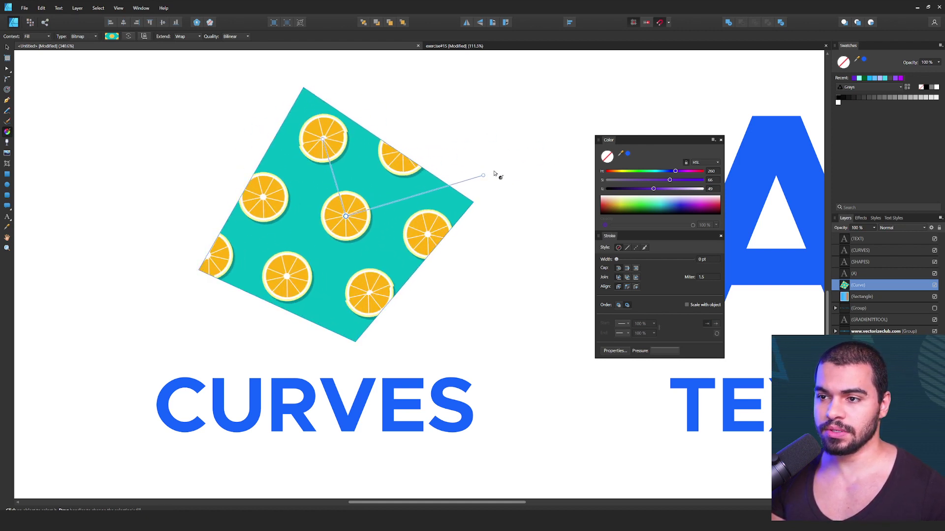
left_click_drag(482, 177, 407, 204)
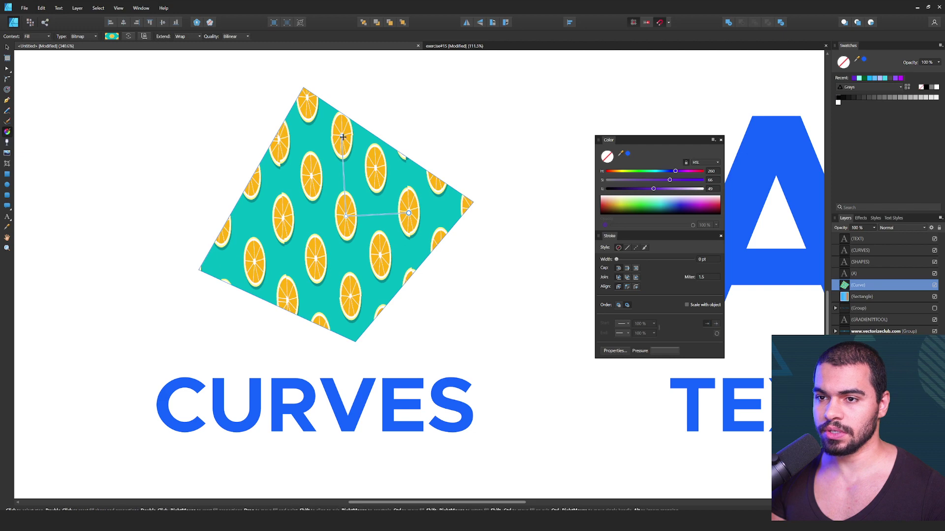
mouse_move(342, 137)
left_mouse_down()
mouse_move(342, 165)
mouse_move(345, 149)
left_mouse_up()
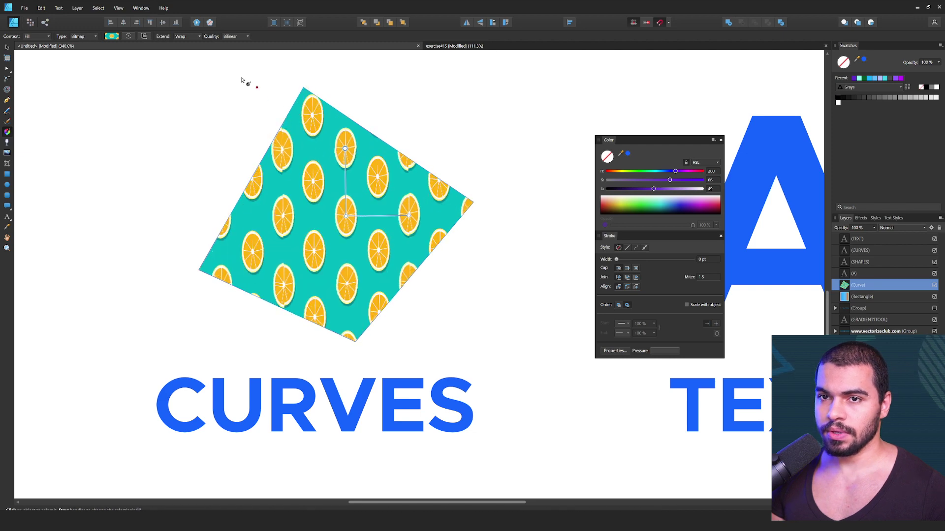
Step: Set the bitmap fill's Extend mode to Mirror and change it to Repeat
left_click(188, 38)
left_click(195, 46)
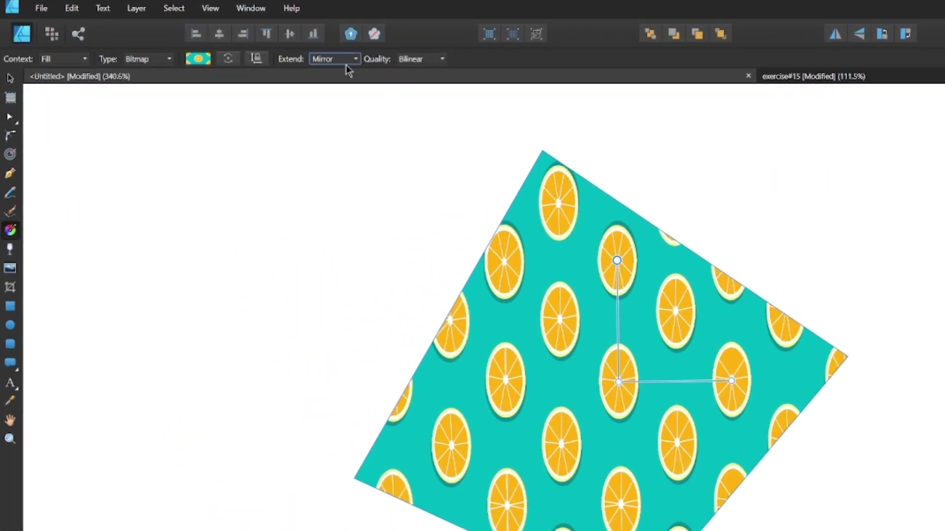
left_click(346, 63)
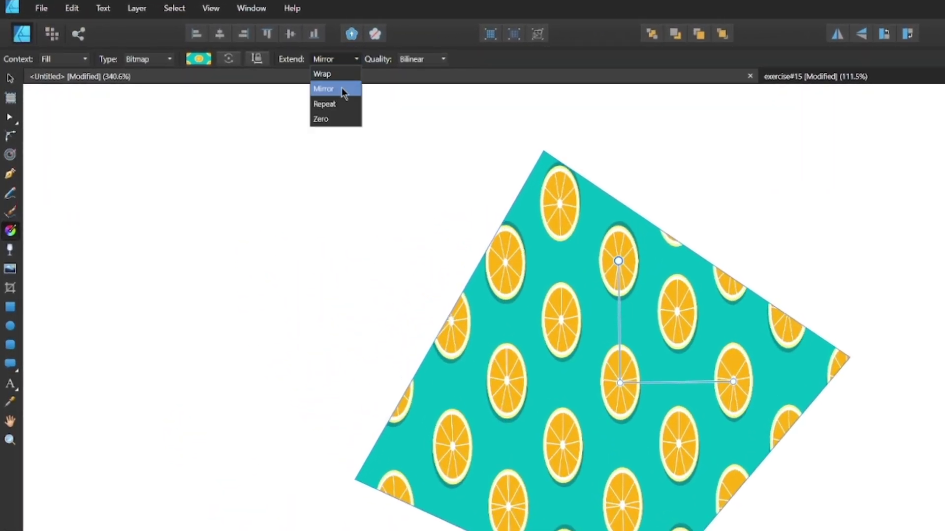
left_click(340, 106)
Step: Try the Nearest quality on the bitmap fill, return it to Bilinear, and open the Extend options
left_click(425, 63)
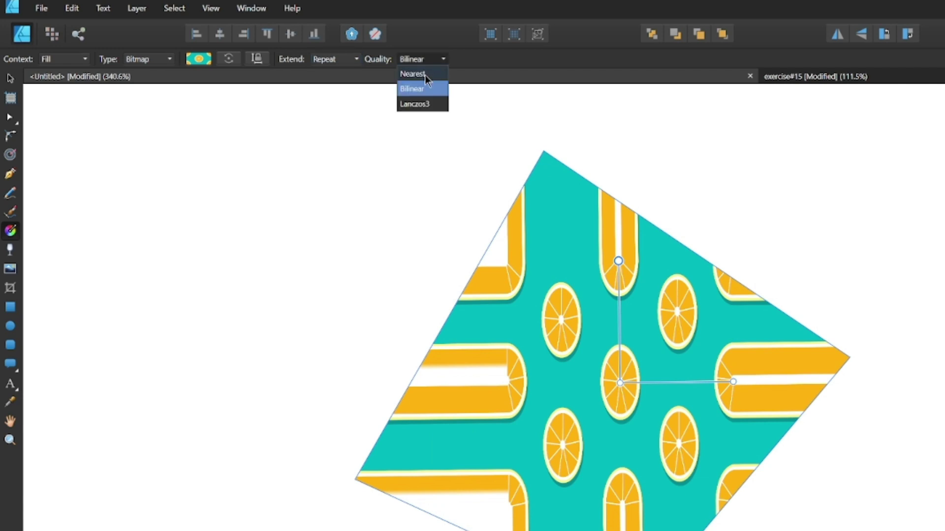
left_click(413, 74)
left_click(422, 59)
left_click(413, 89)
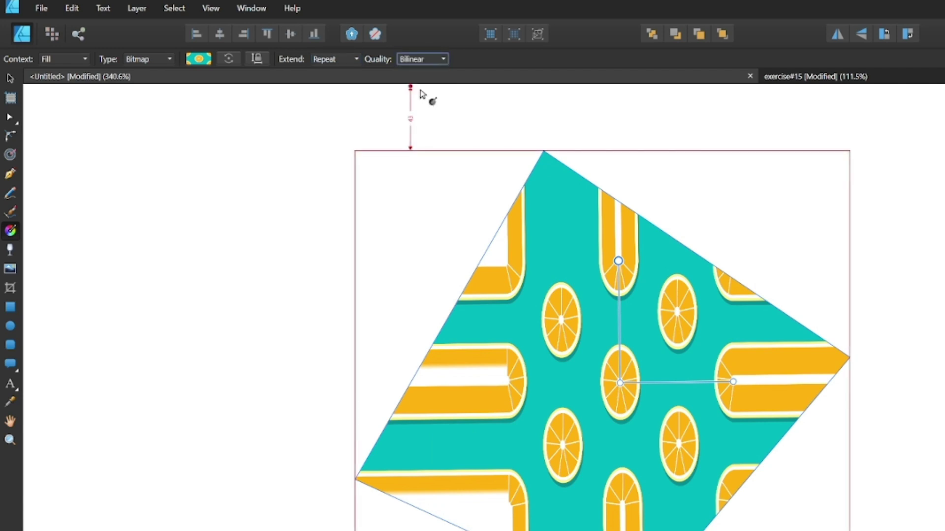
left_click(350, 59)
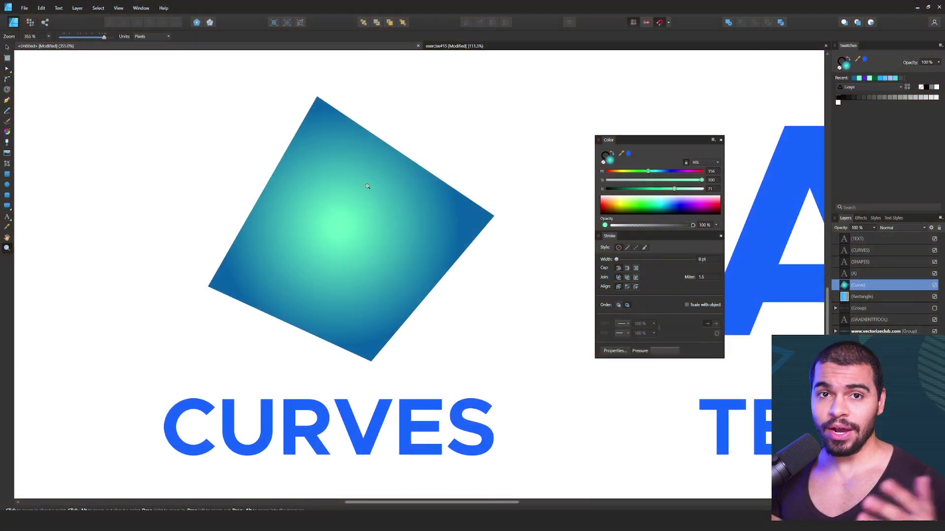
Step: Apply a linear gradient fill to the letter A text, running from its upper middle down to its lower right leg
left_click_drag(484, 243, 166, 242)
left_click_drag(523, 249, 397, 229)
key("v")
left_click(404, 229)
key("g")
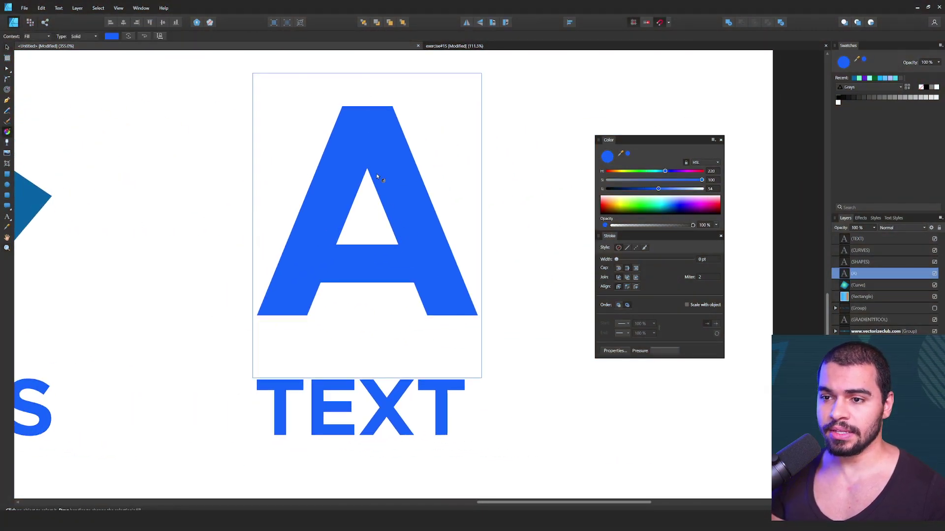
left_click_drag(371, 141, 402, 293)
Step: Recolour the A's gradient with end-stop lightness 62 and a cyan start stop of hue 179, moving the start point toward the letter's upper left corner
left_click(658, 188)
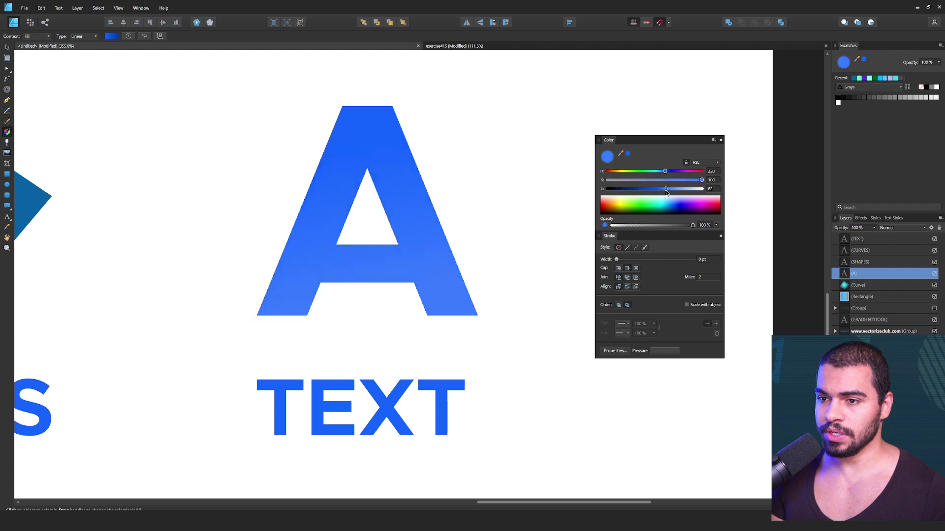
left_click(655, 170)
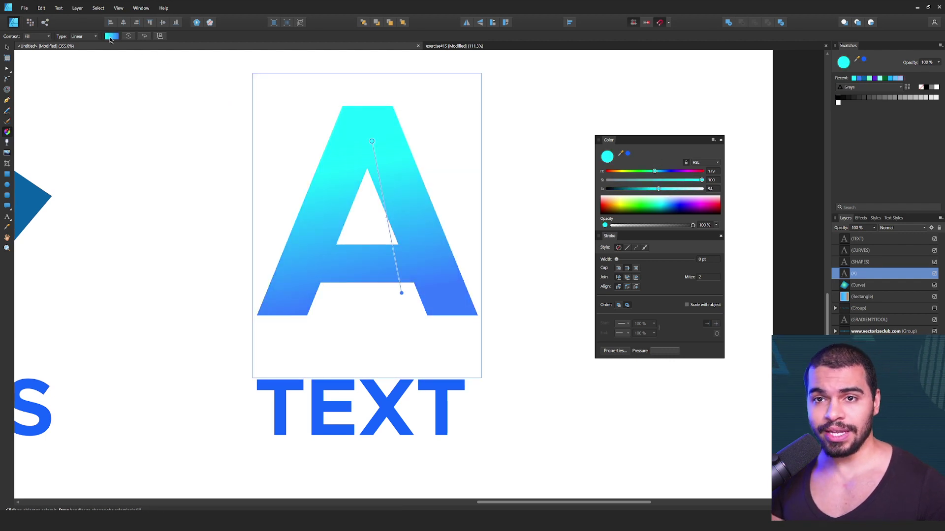
left_click_drag(373, 141, 352, 123)
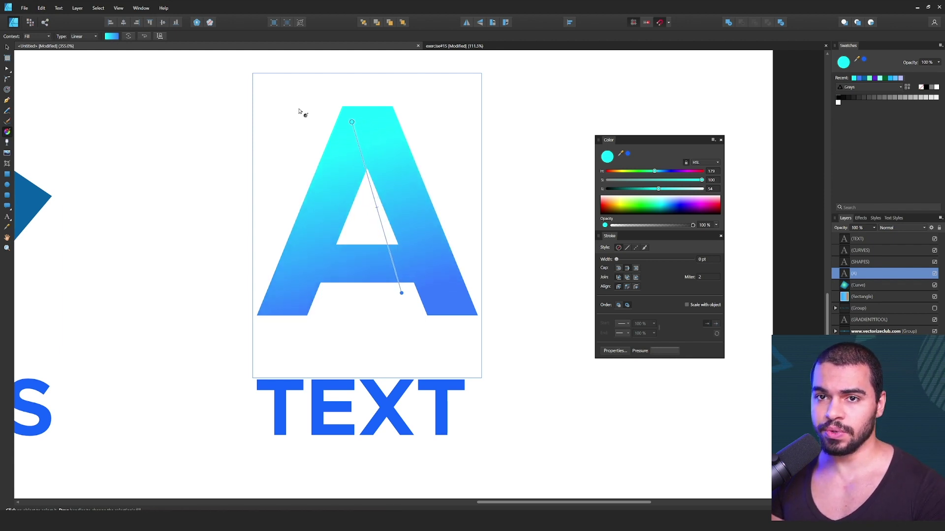
Step: Insert a middle stop in the A's gradient from the gradient editor and place it at 41%
left_click(111, 37)
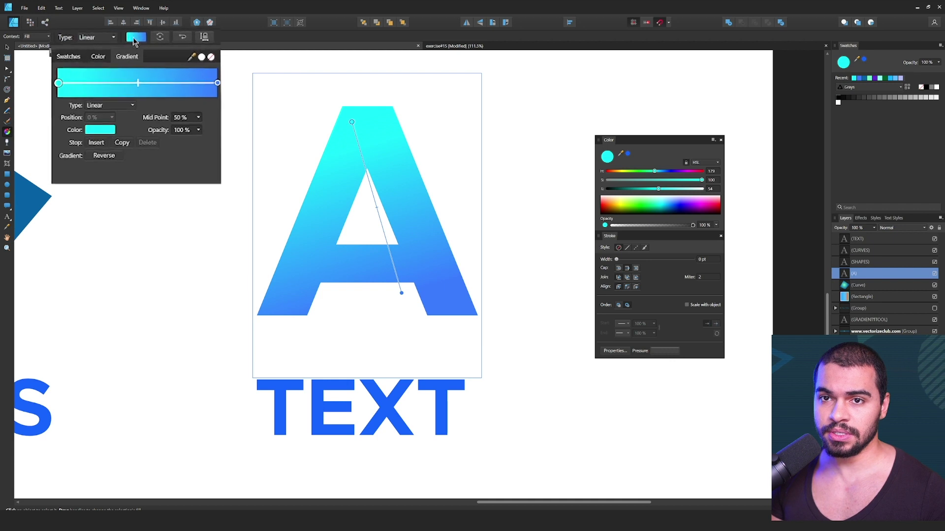
left_click(111, 102)
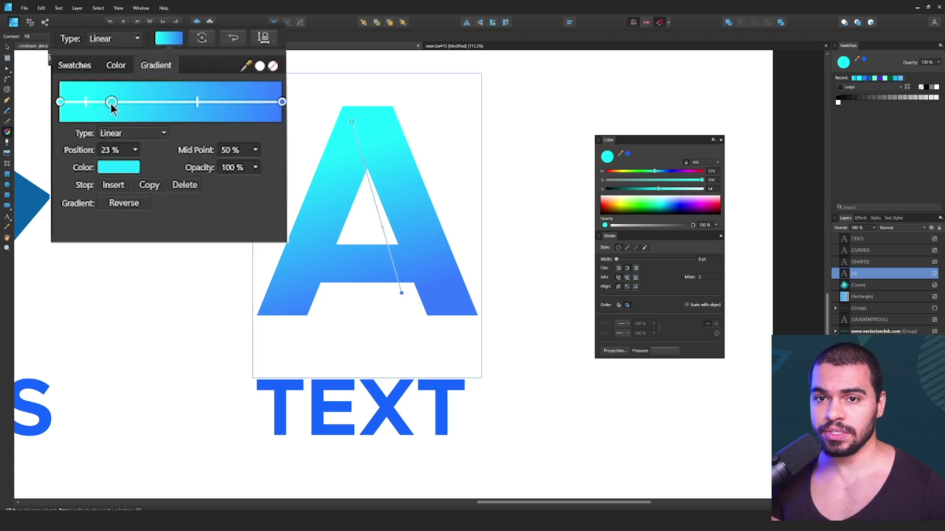
left_click_drag(110, 102, 151, 102)
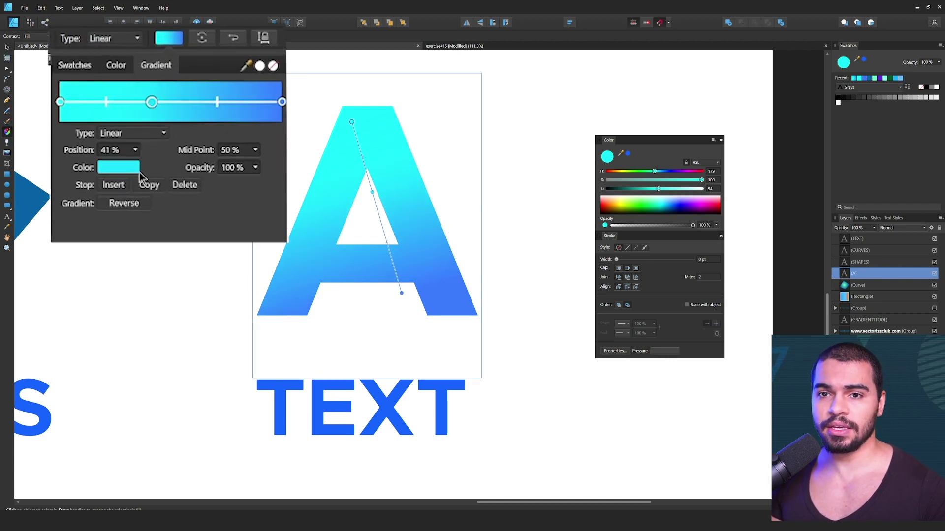
Step: Recolour the A's middle gradient stop blue with hue 213 and set its position to 40%
left_click(119, 167)
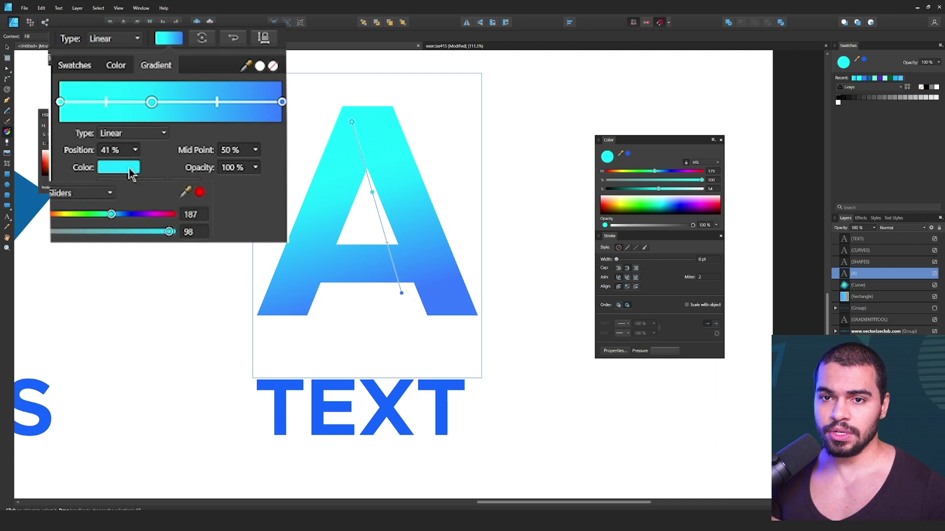
left_click_drag(111, 214, 124, 214)
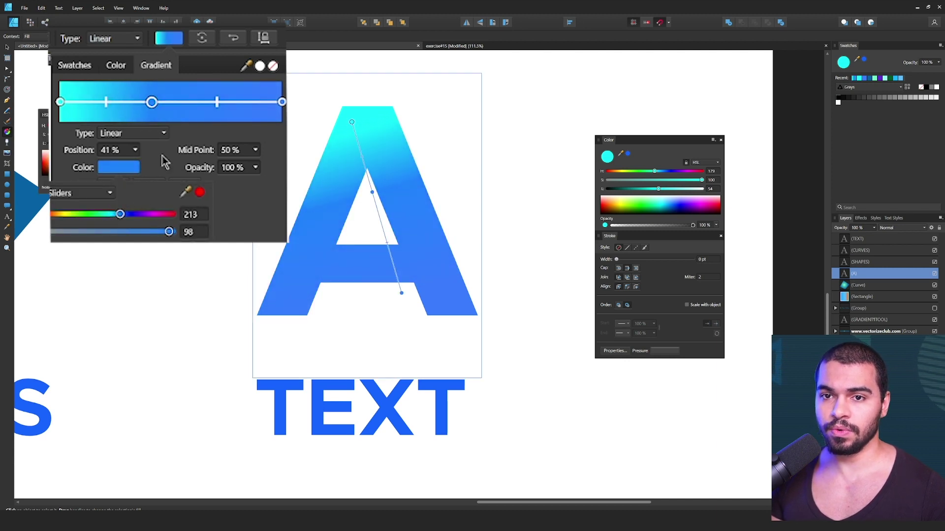
left_click(135, 150)
mouse_move(137, 166)
left_mouse_down()
mouse_move(118, 167)
mouse_move(175, 169)
mouse_move(136, 166)
left_mouse_up()
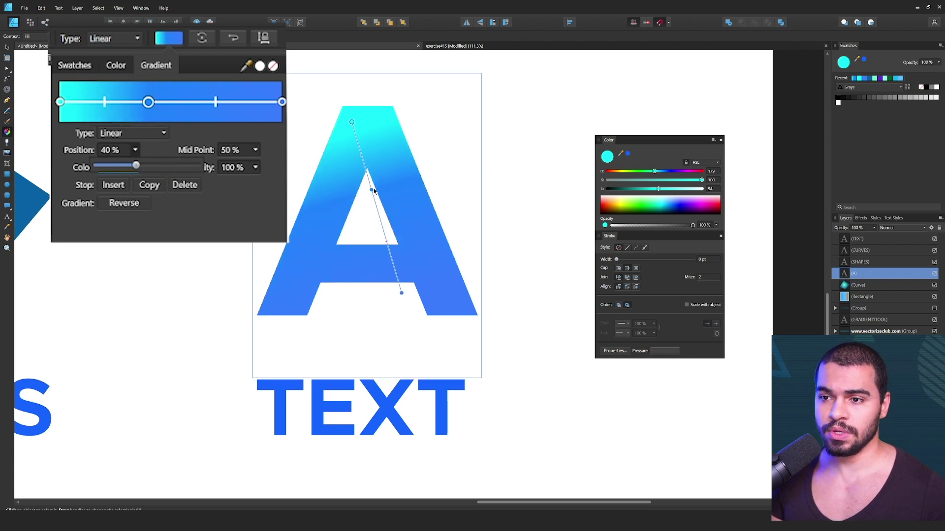
Step: Move the A's middle gradient stop to 56% and shift the midpoint before it close to that stop
left_click_drag(373, 192, 375, 203)
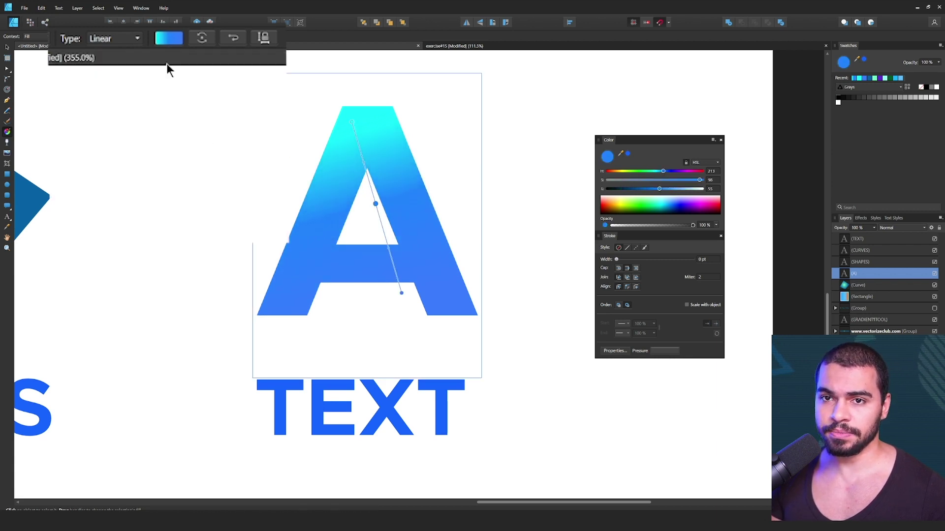
left_click(175, 40)
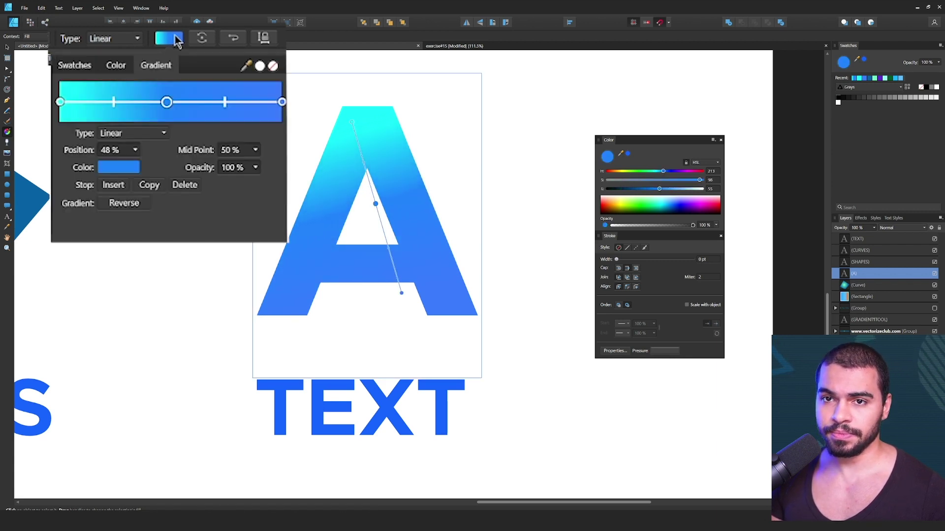
left_click(61, 104)
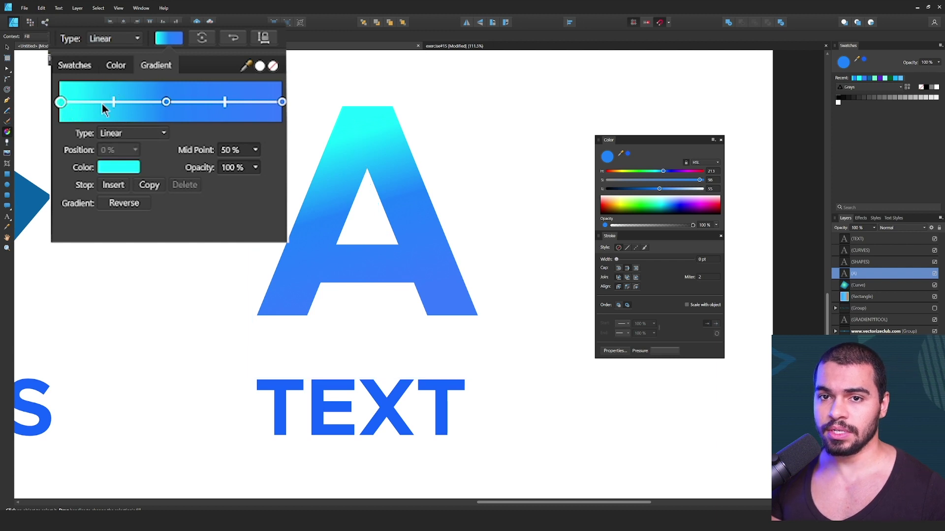
left_click_drag(113, 104, 181, 113)
left_click(166, 102)
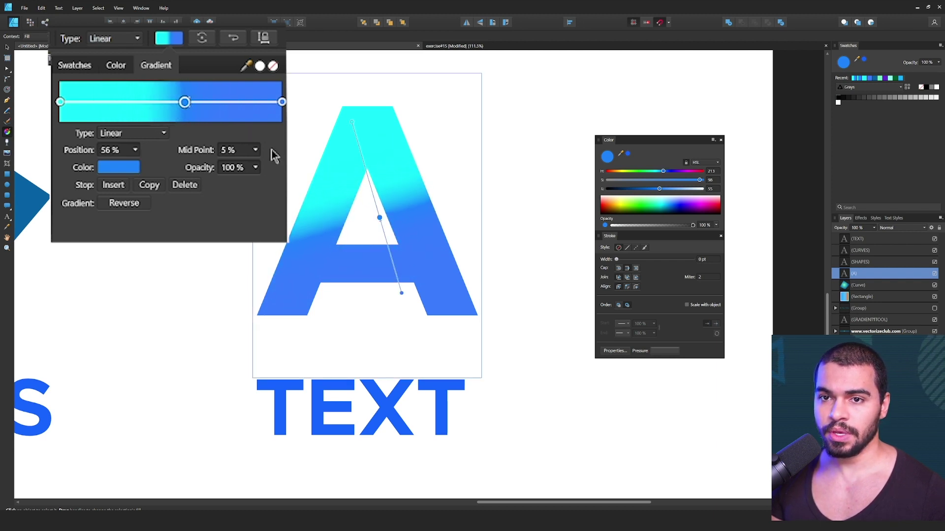
Step: Give the A's middle gradient stop a 55% midpoint, 100% opacity and a position of 47%
left_click(255, 151)
left_click_drag(257, 165, 284, 168)
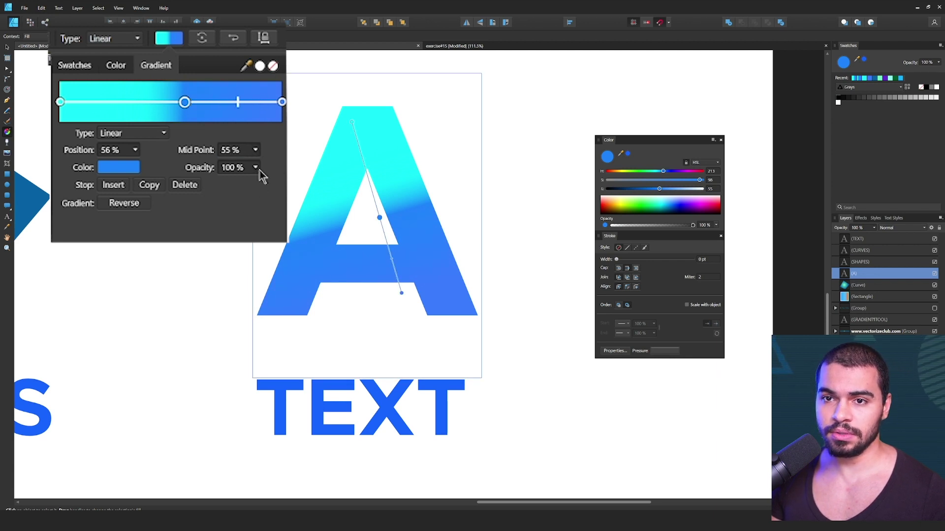
left_click(255, 168)
left_click_drag(257, 184, 276, 204)
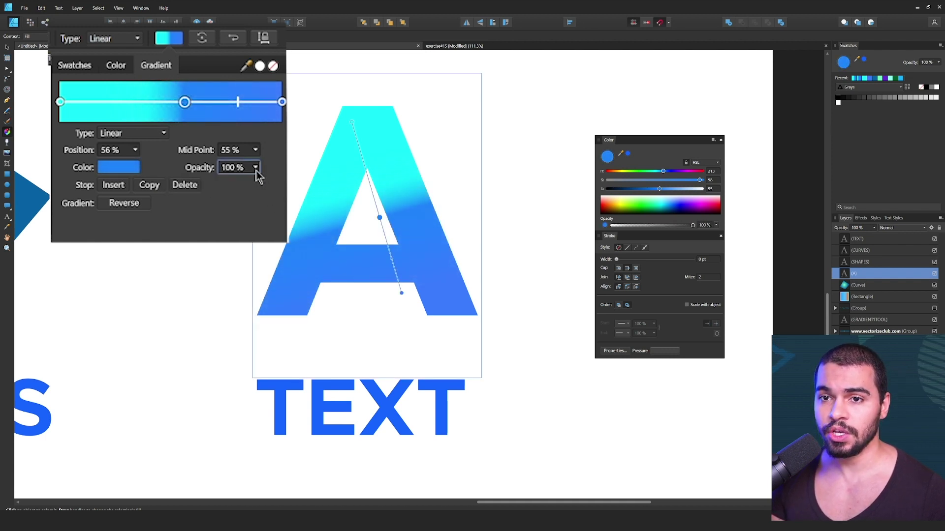
mouse_move(191, 114)
left_mouse_down()
mouse_move(203, 114)
mouse_move(178, 116)
left_mouse_up()
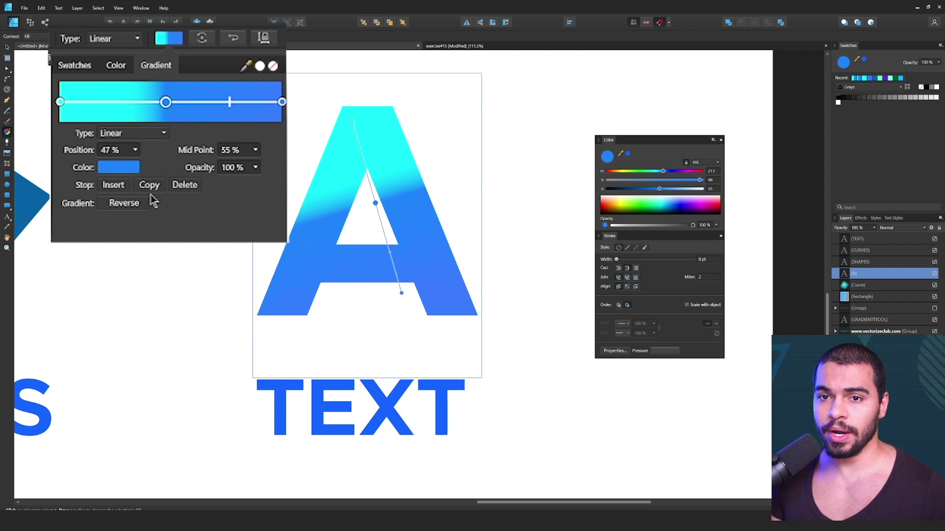
Step: Reverse the A's gradient repeatedly, ending with cyan as the start colour, and close the gradient editor
left_click(125, 204)
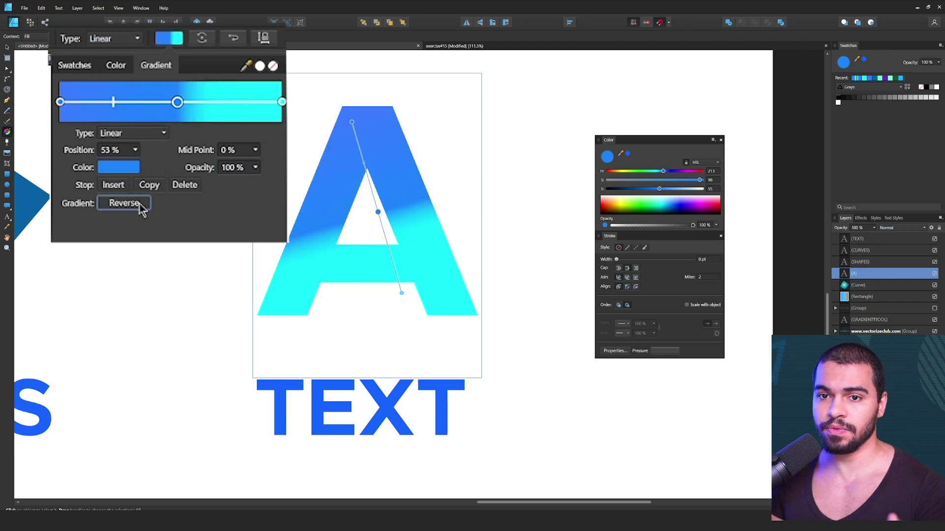
left_click(140, 212)
left_click(137, 210)
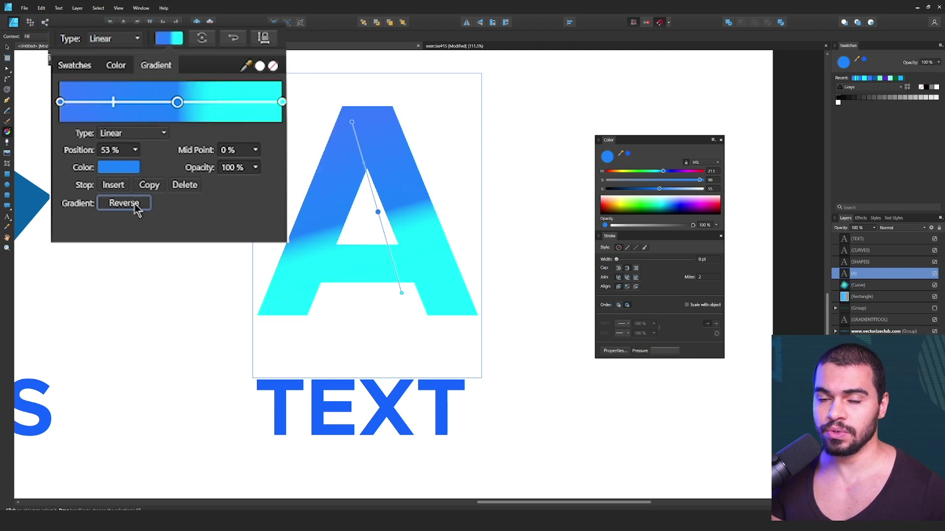
left_click(137, 210)
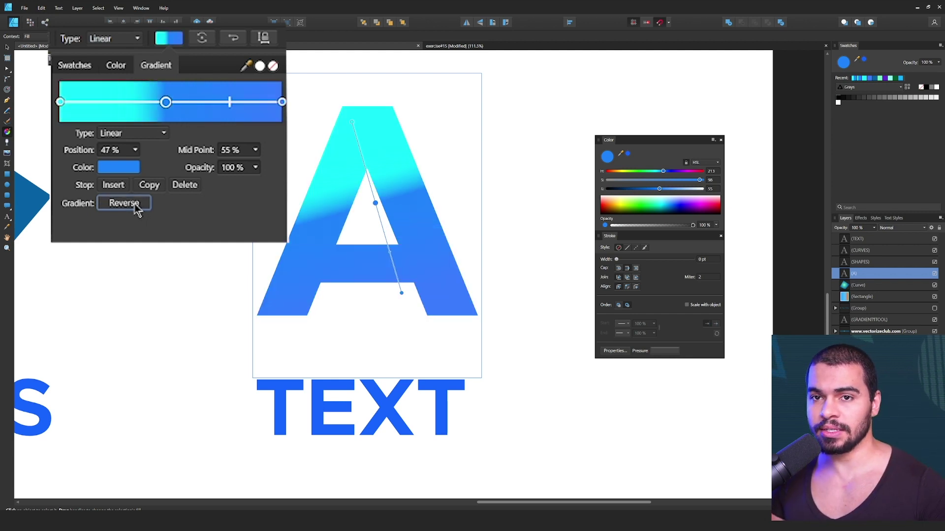
left_click(169, 39)
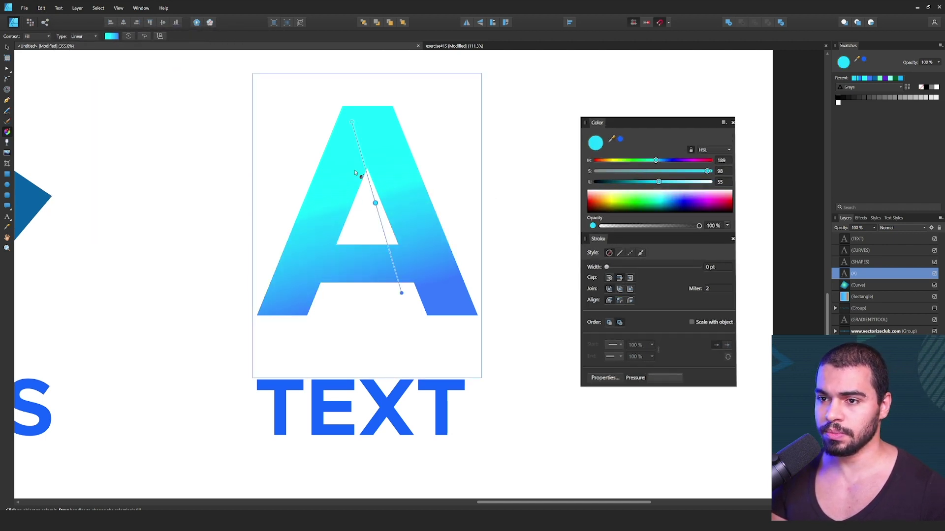
Step: Build a shadowed orange letter A with hue 29 by offsetting a duplicate and darkening the rear copy to lightness 29
key("v")
mouse_move(586, 138)
left_mouse_down()
mouse_move(573, 139)
mouse_move(581, 139)
left_mouse_up()
mouse_move(403, 201)
left_mouse_down()
mouse_move(397, 209)
mouse_move(380, 194)
mouse_move(381, 203)
left_mouse_up()
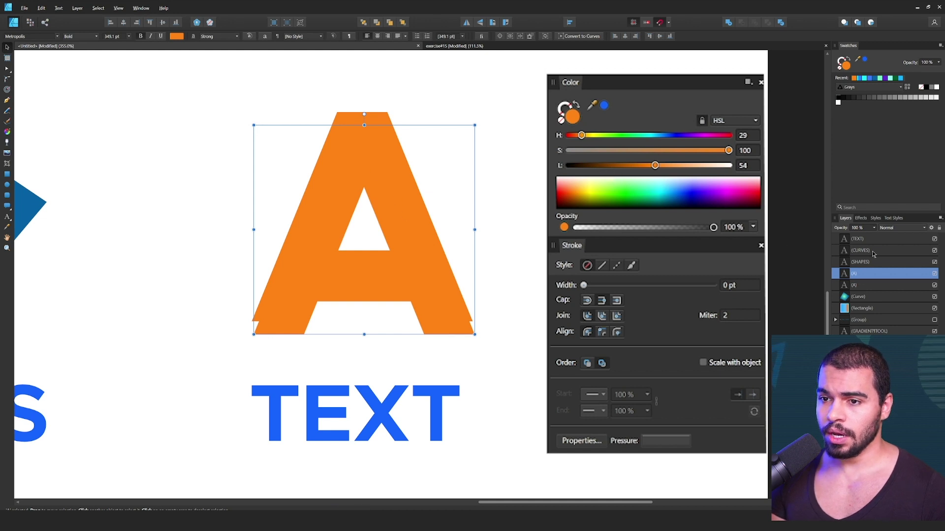
left_click(863, 285)
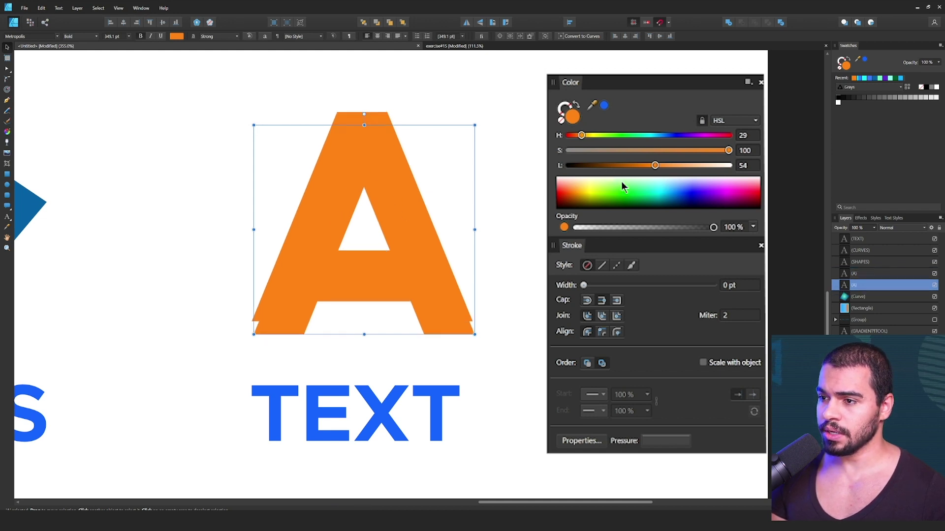
left_click_drag(623, 166, 616, 170)
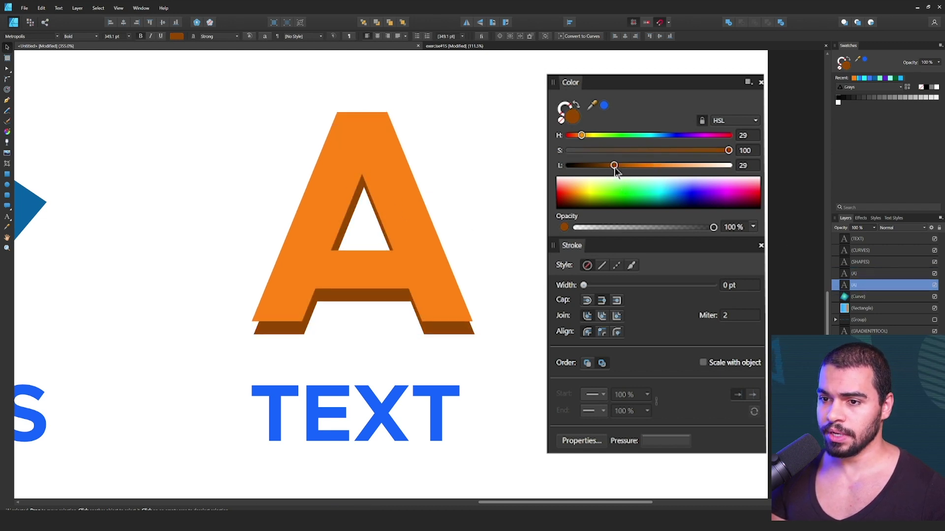
Step: Apply a vertical linear gradient to the front A, keeping orange at its base and giving the upper stop a yellow hue of 50
left_click(403, 189)
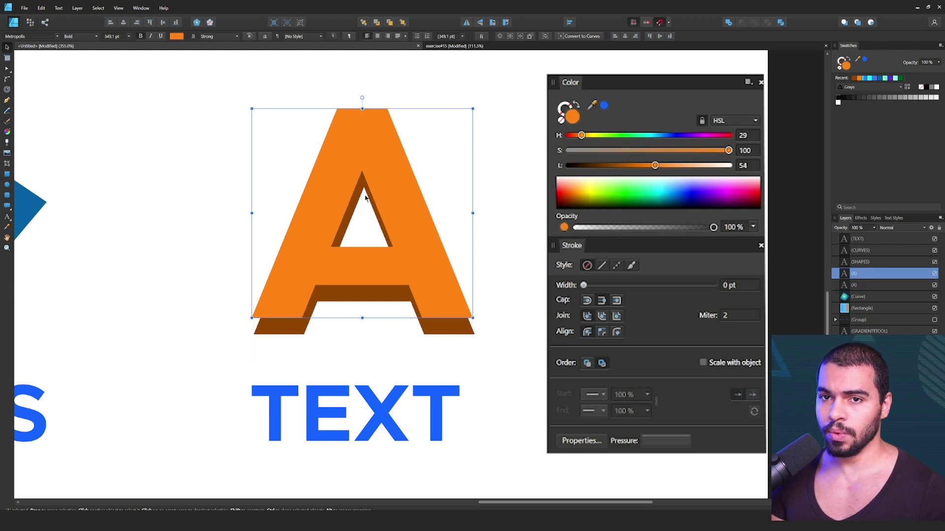
key("g")
left_click_drag(390, 271, 381, 132)
left_click_drag(610, 137, 656, 167)
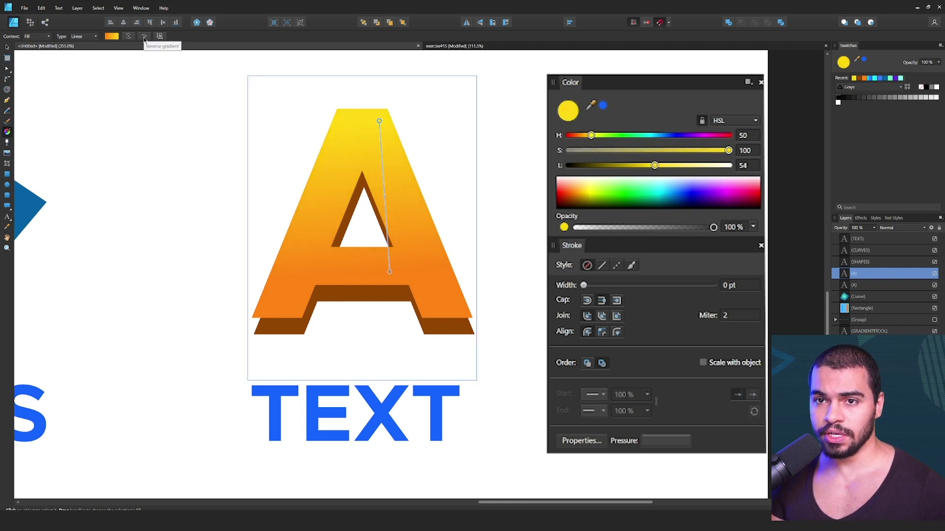
Step: Reverse the front A's yellow and orange gradient back and forth several times
left_click(145, 37)
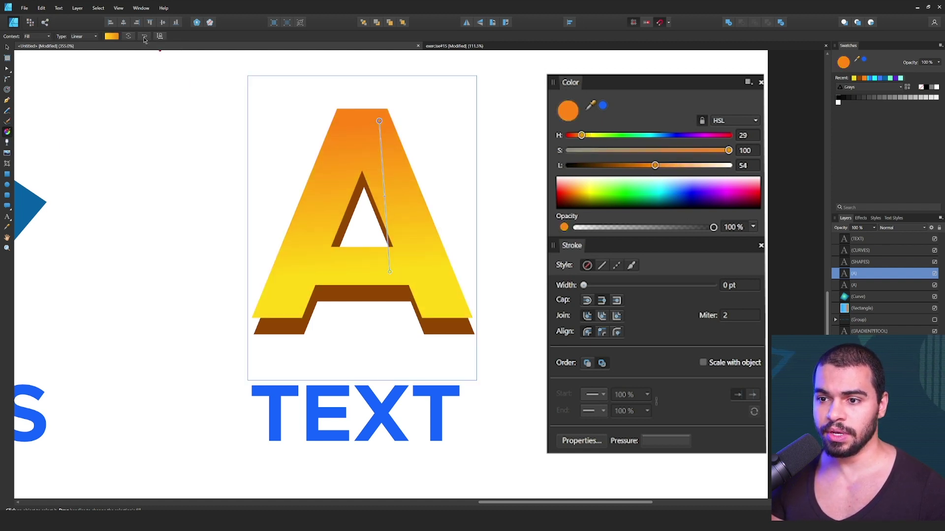
left_click(144, 38)
left_click(144, 38)
left_click(144, 37)
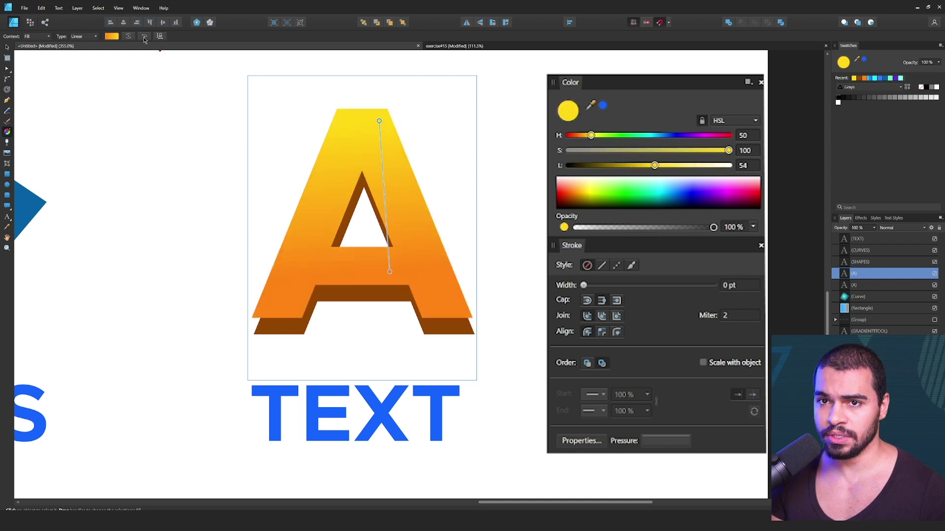
left_click(144, 38)
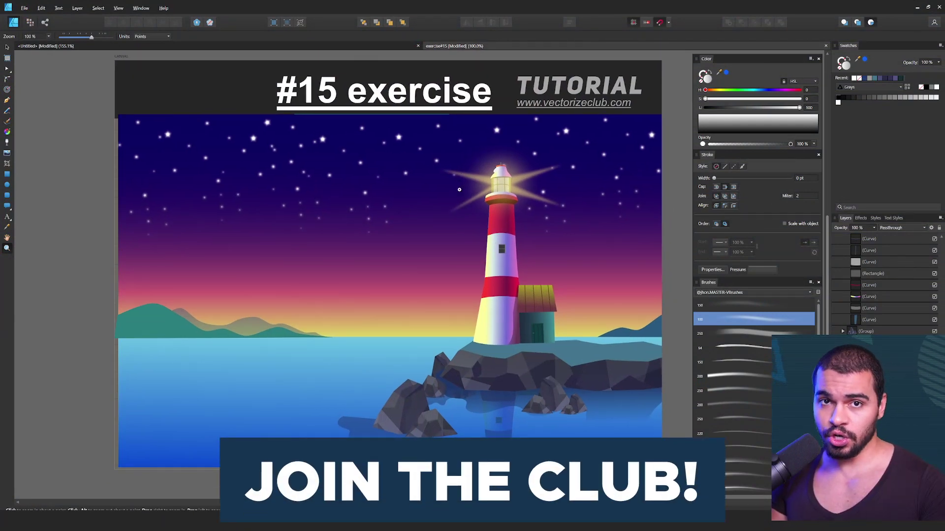
Step: Shorten the sky rectangle in the exercise#15 lighthouse illustration so its lower edge meets the horizon
key("v")
left_click(396, 266)
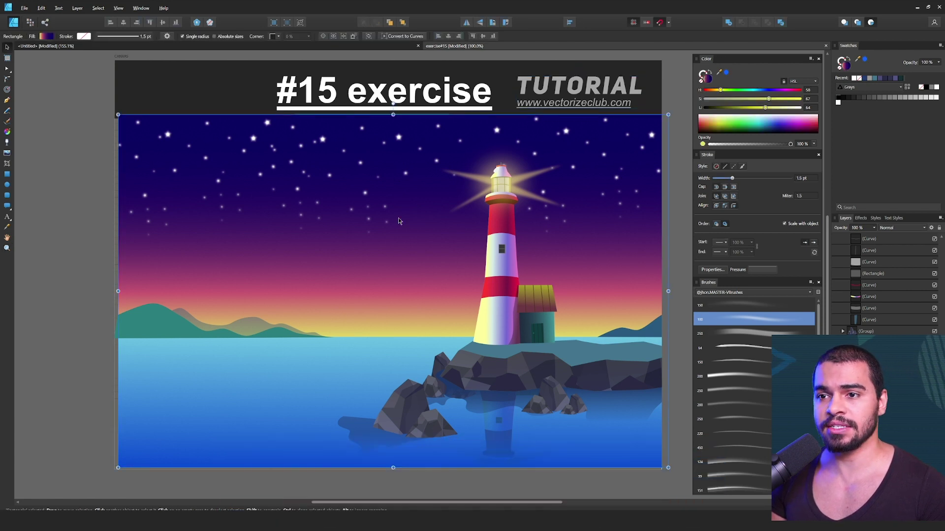
key("z")
scroll(388, 271, "down", 2)
left_click_drag(394, 269, 407, 272)
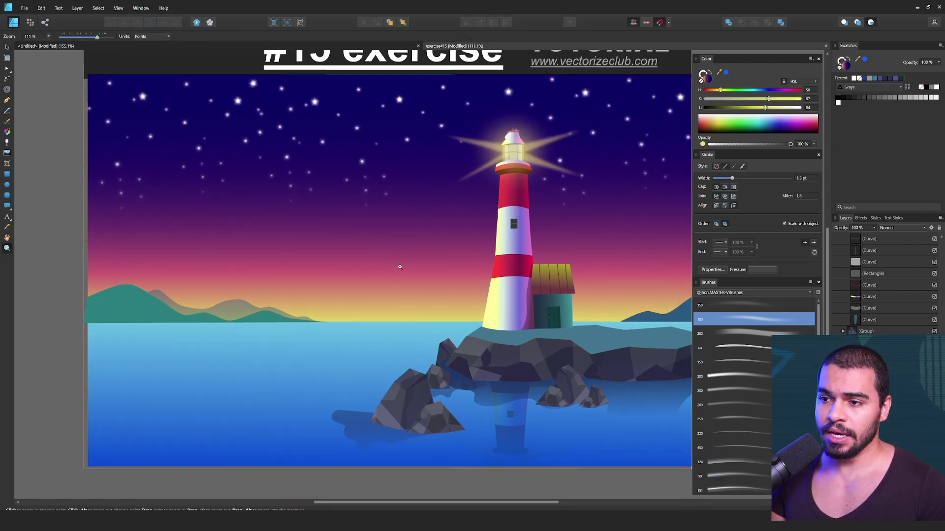
key("v")
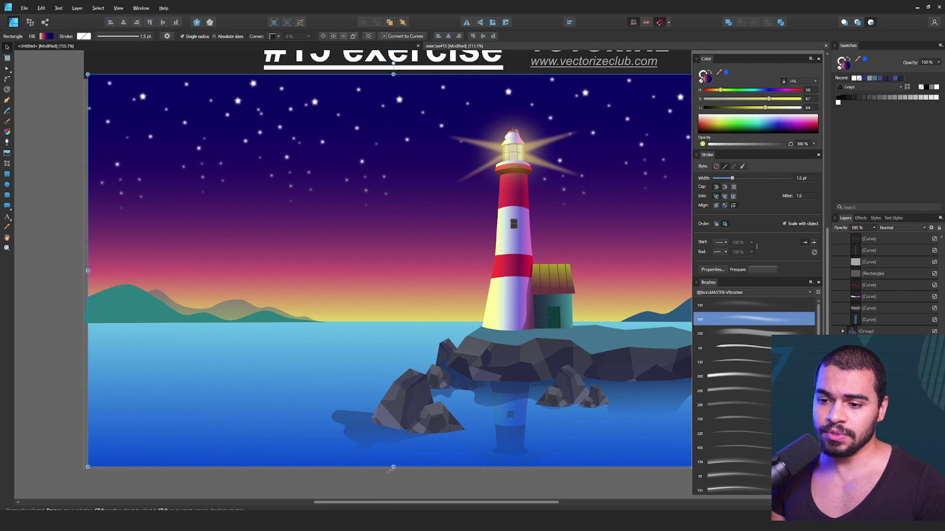
left_click_drag(393, 466, 393, 326)
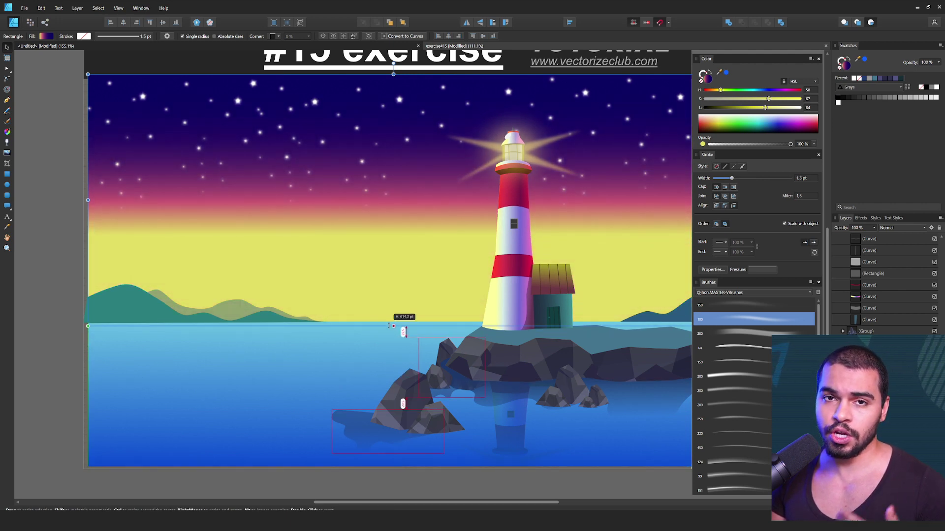
left_click_drag(387, 274, 373, 276)
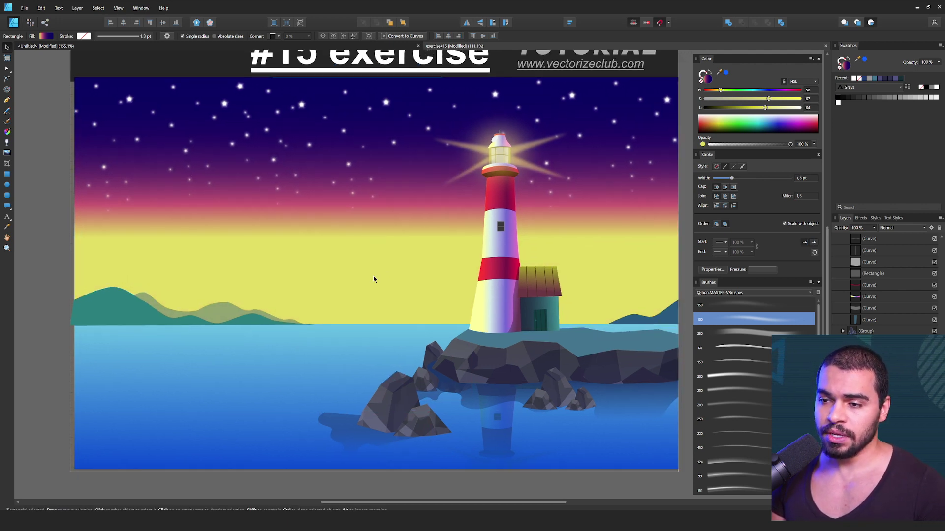
Step: Stretch the sky's linear gradient from the top of the scene to just above the horizon, adjusting the pink middle stop
key("g")
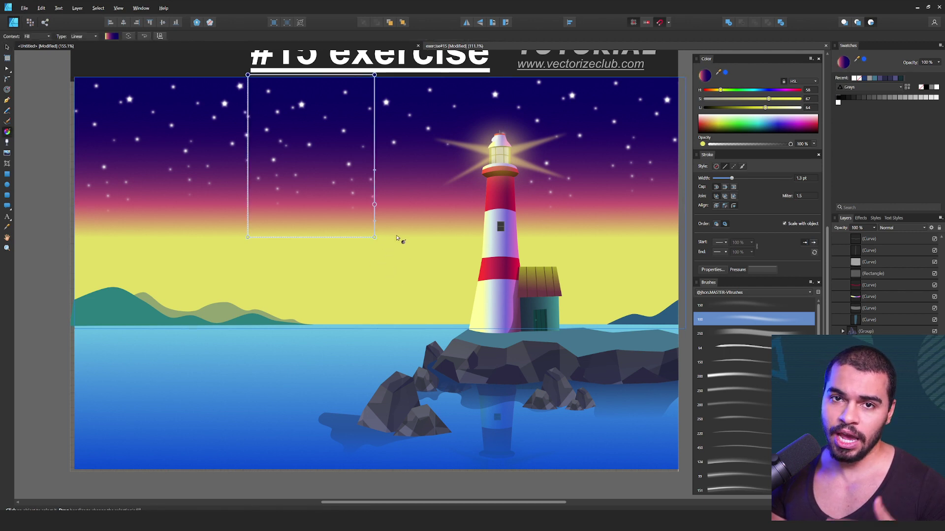
left_click_drag(387, 298, 391, 88)
mouse_move(401, 245)
left_mouse_down()
mouse_move(390, 265)
mouse_move(391, 213)
mouse_move(391, 244)
left_mouse_up()
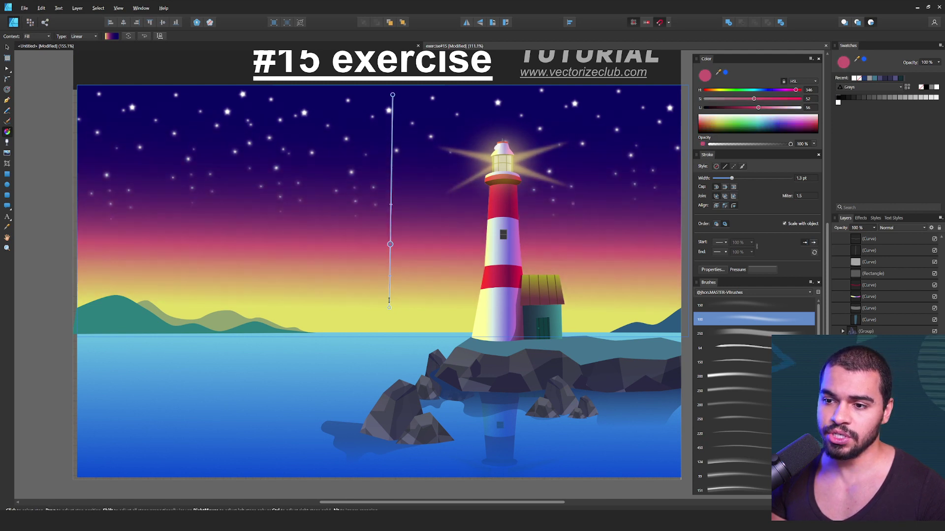
left_click_drag(389, 308, 387, 316)
Step: Recolour the sky's horizon stop light cyan with hue 190 and lightness 75, and delete the pink middle stop
left_click(755, 91)
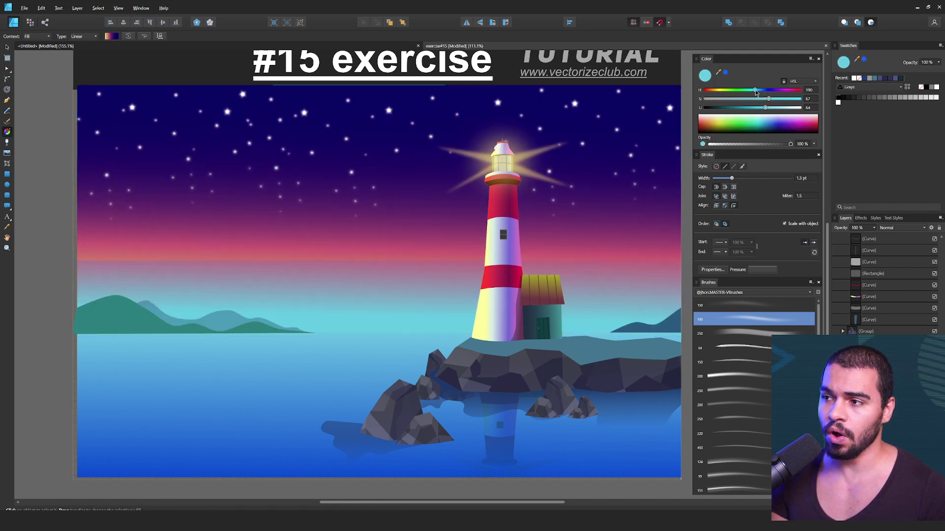
left_click_drag(766, 108, 776, 108)
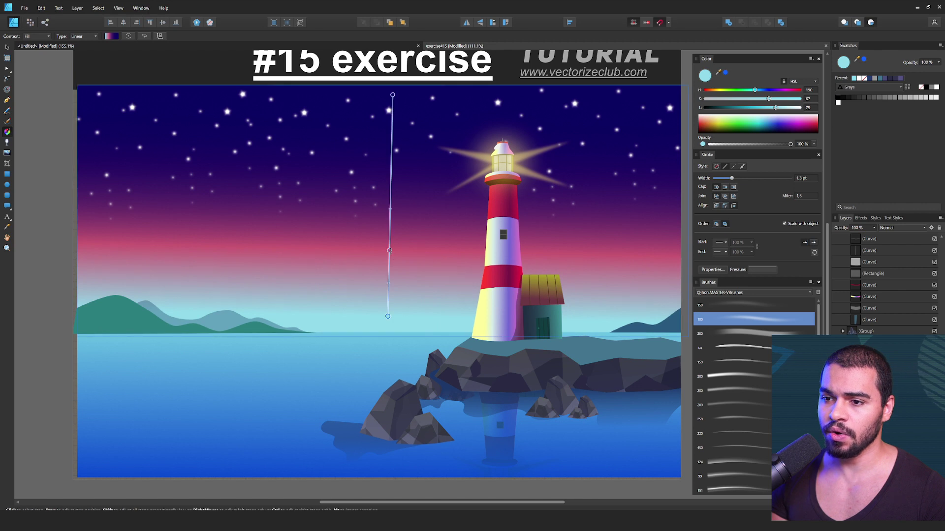
left_click_drag(390, 252, 392, 245)
key("Delete")
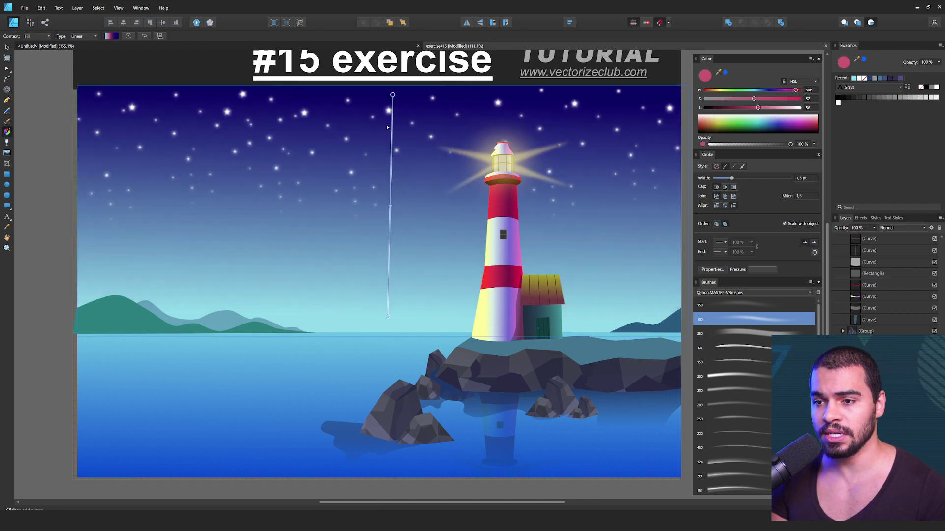
Step: Lower the sky gradient's upper stop and recolour it bright blue with hue 215 and lightness 47
left_click_drag(393, 94, 387, 150)
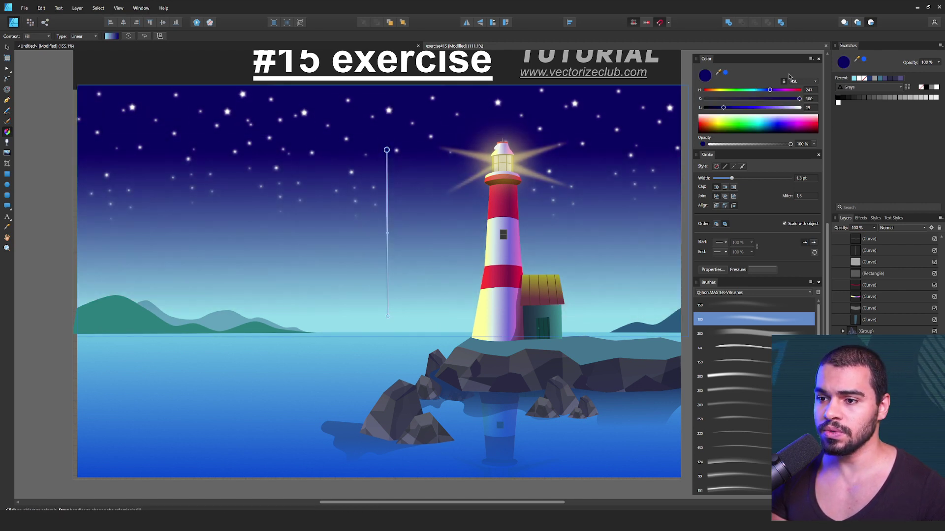
left_click_drag(760, 91, 761, 92)
left_click(749, 108)
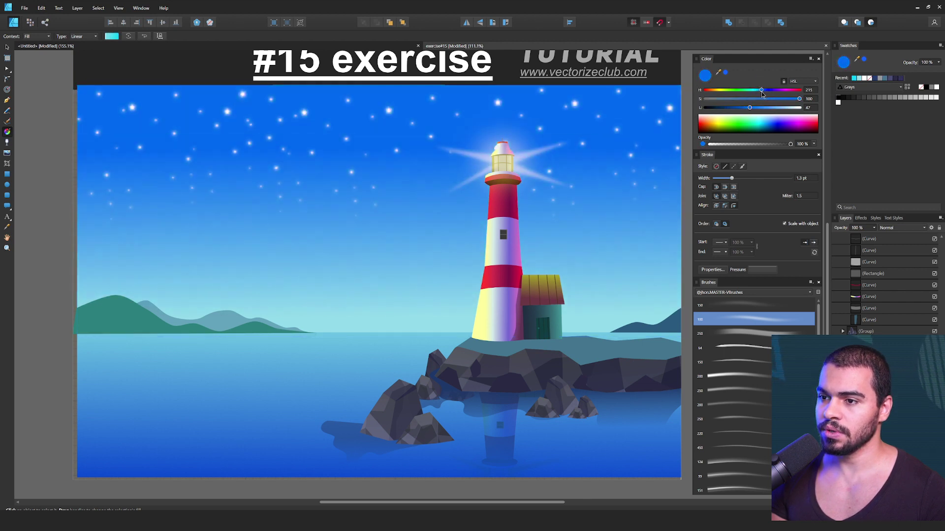
Step: Place the sea gradient's start stop near the horizon and recolour it cyan with hue 180, saturation 98 and lightness 77
left_click_drag(400, 346, 404, 244)
key("v")
left_click(405, 243)
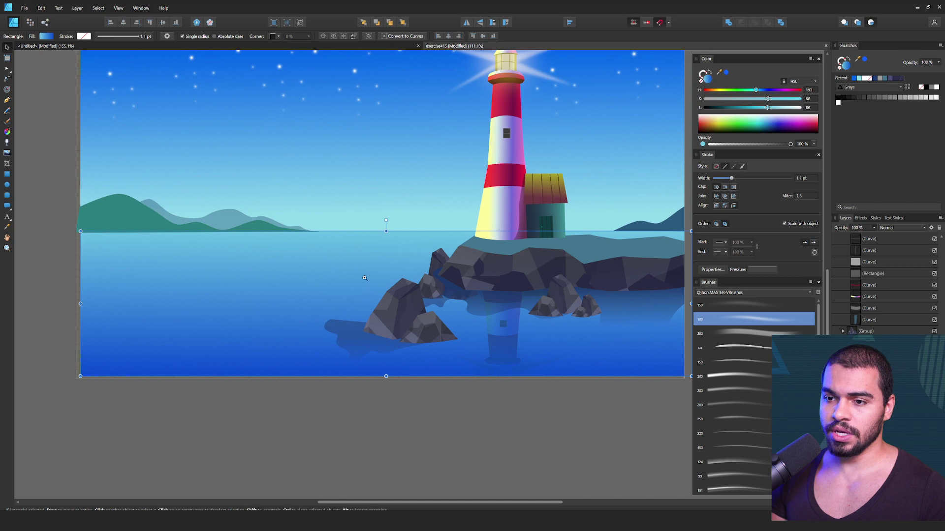
scroll(394, 248, "up", 1)
key("g")
left_click_drag(417, 222, 414, 231)
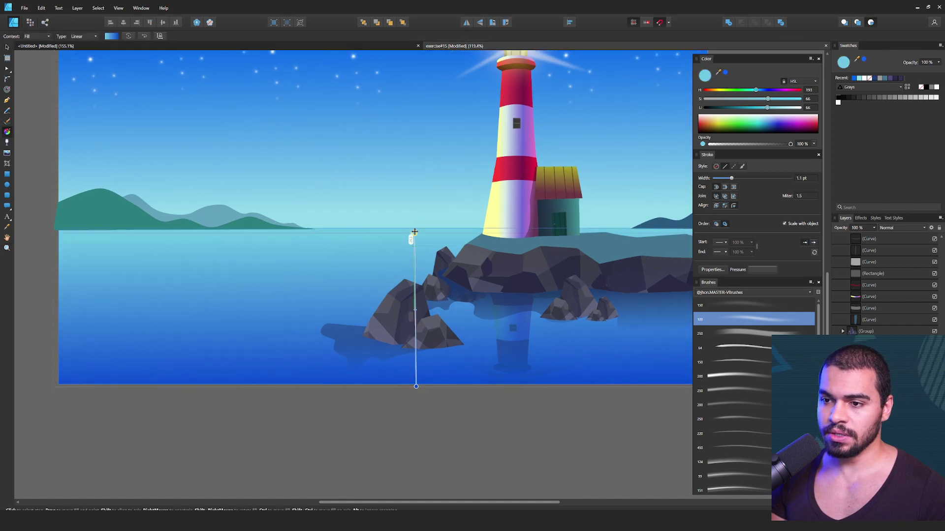
left_click_drag(771, 112, 752, 92)
left_click_drag(768, 99, 797, 99)
Step: Extend the sea's gradient line so it starts above the horizon and ends below the artboard's lower edge
mouse_move(415, 310)
left_mouse_down()
mouse_move(415, 266)
mouse_move(416, 303)
left_mouse_up()
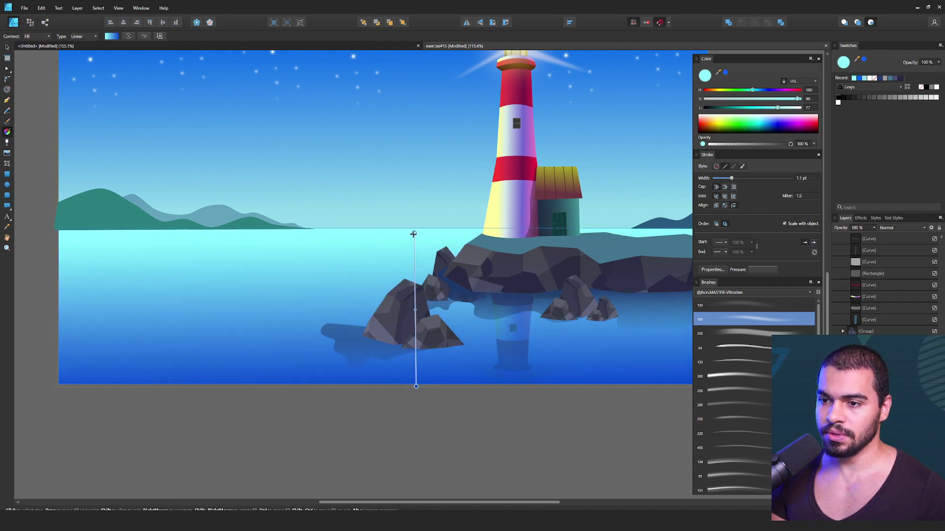
left_click_drag(413, 234, 414, 216)
left_click_drag(415, 388, 420, 428)
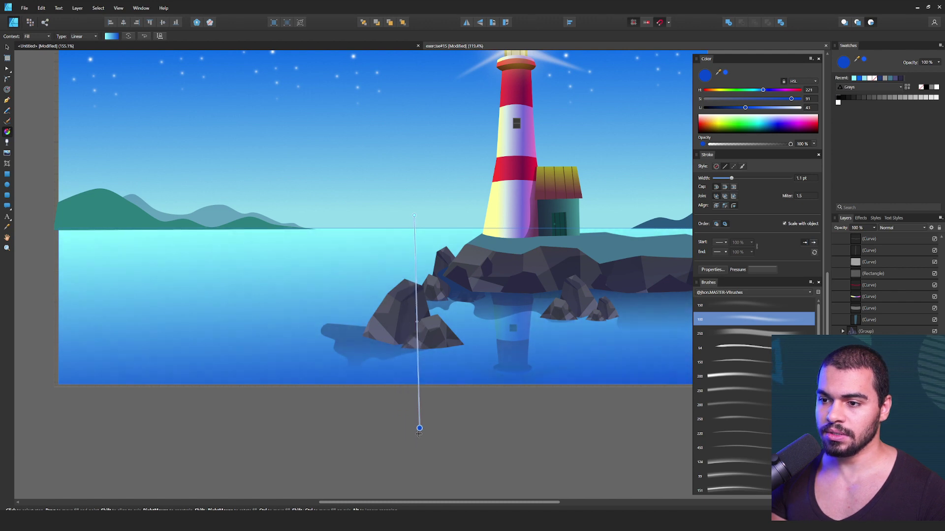
Step: Replace the lighthouse tower's gradient with a solid off-white fill of hue 59, very low saturation and high lightness
left_click_drag(513, 129, 485, 300)
scroll(544, 216, "up", 2)
key("v")
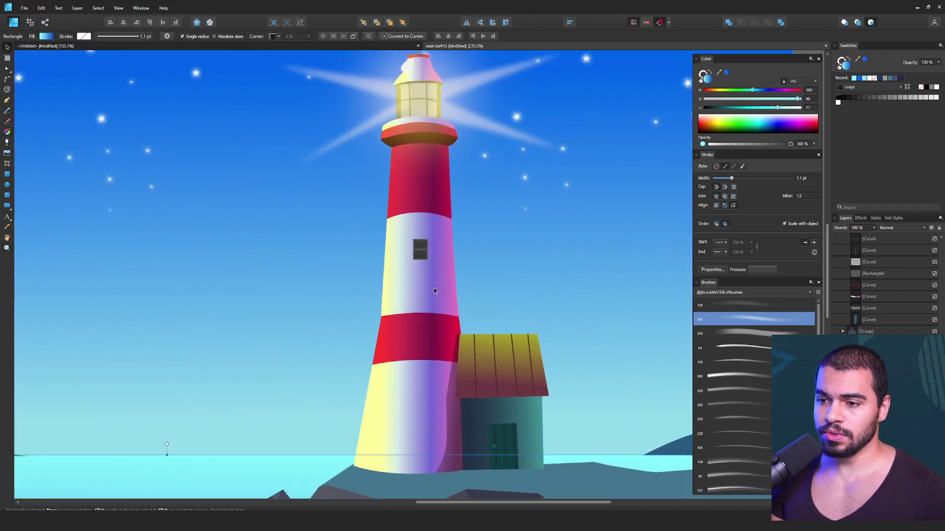
left_click(433, 288)
left_click_drag(425, 311, 408, 279)
left_click_drag(420, 245, 443, 258)
key("z")
scroll(440, 255, "up", 1)
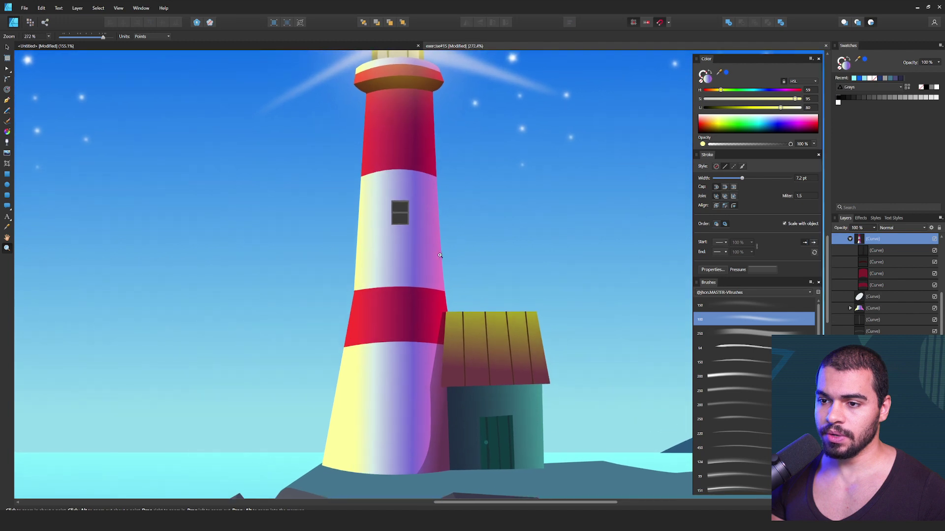
key("v")
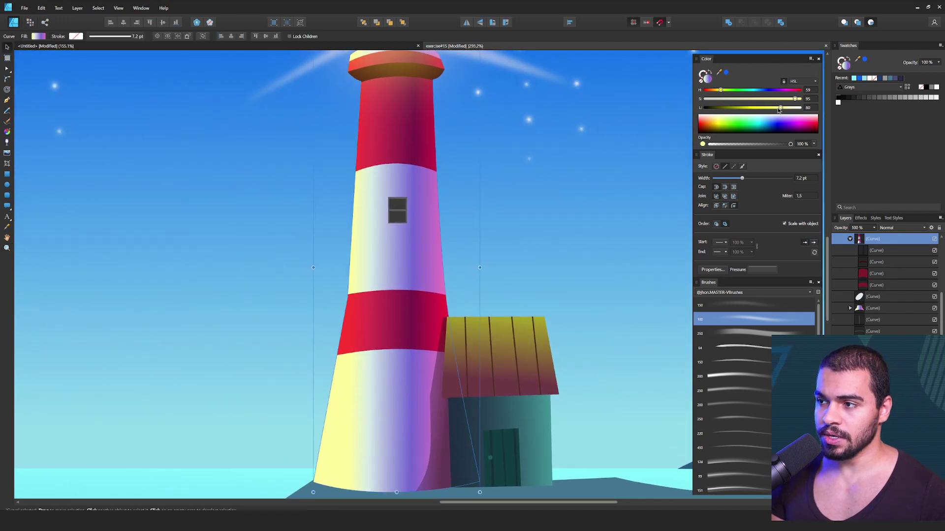
left_click_drag(779, 107, 798, 108)
left_click(719, 99)
Step: Apply a horizontal linear gradient across the tower from off-white to tan with hue 39 and saturation 61, and add a brown stop near its end
key("z")
scroll(401, 229, "up", 2)
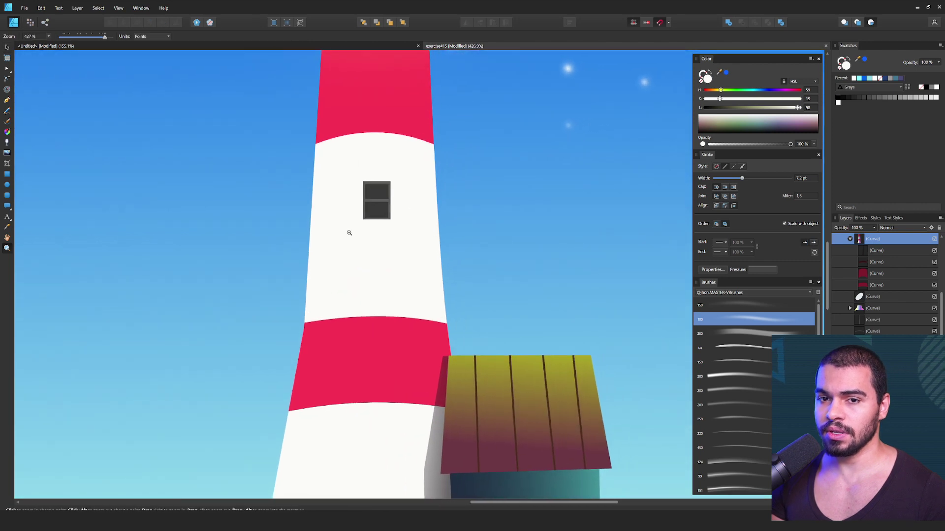
left_click(8, 133)
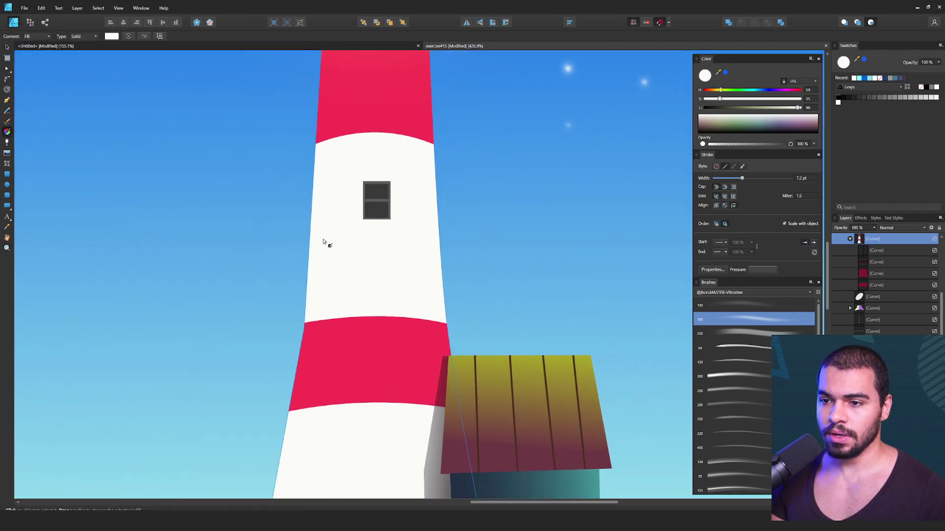
left_click_drag(316, 243, 422, 243)
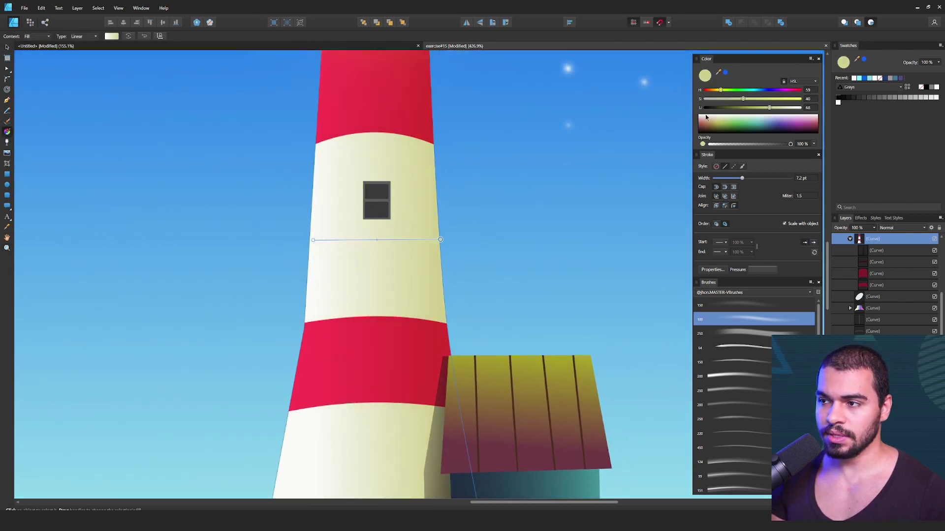
left_click_drag(720, 91, 763, 99)
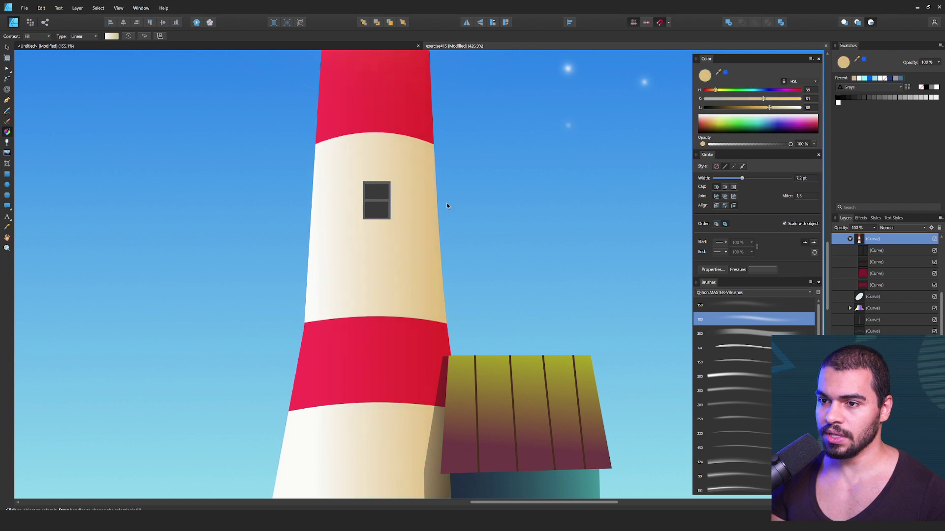
left_click(416, 239)
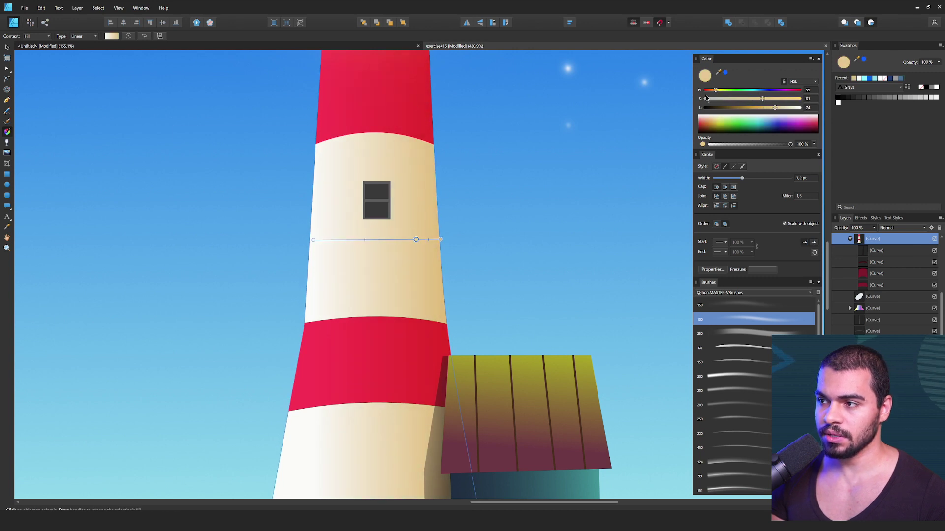
left_click_drag(715, 90, 755, 107)
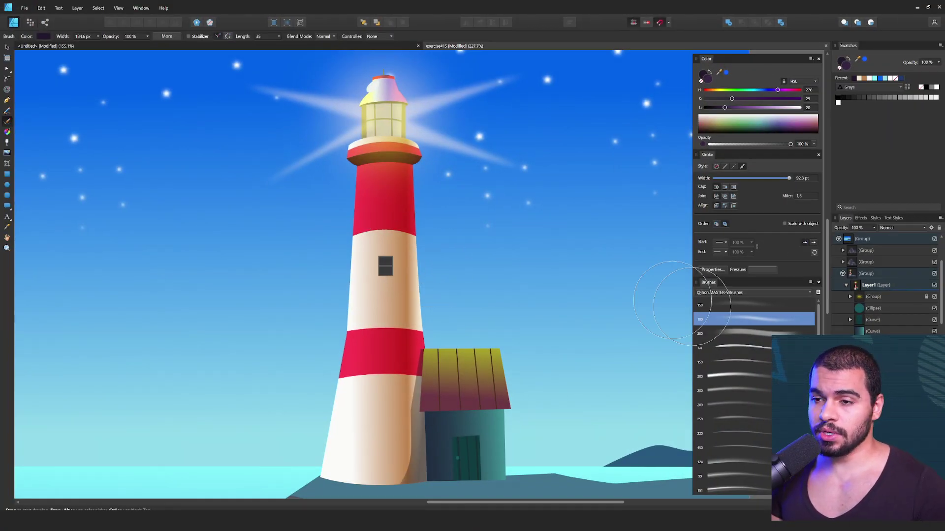
Step: Try to brush dark purple shading down the tower's shaded side
left_click(753, 321)
mouse_move(400, 217)
left_mouse_down()
mouse_move(325, 261)
mouse_move(322, 251)
left_mouse_up()
left_click_drag(408, 200, 425, 369)
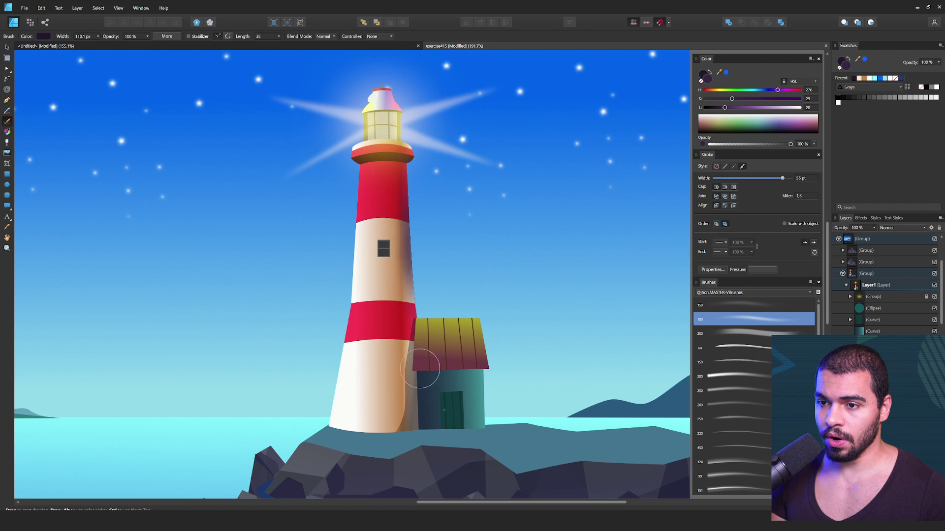
key("ctrl+z")
Step: Paint a soft white brush stroke at 65% opacity down the tower's shaded side beside the hut
key("v")
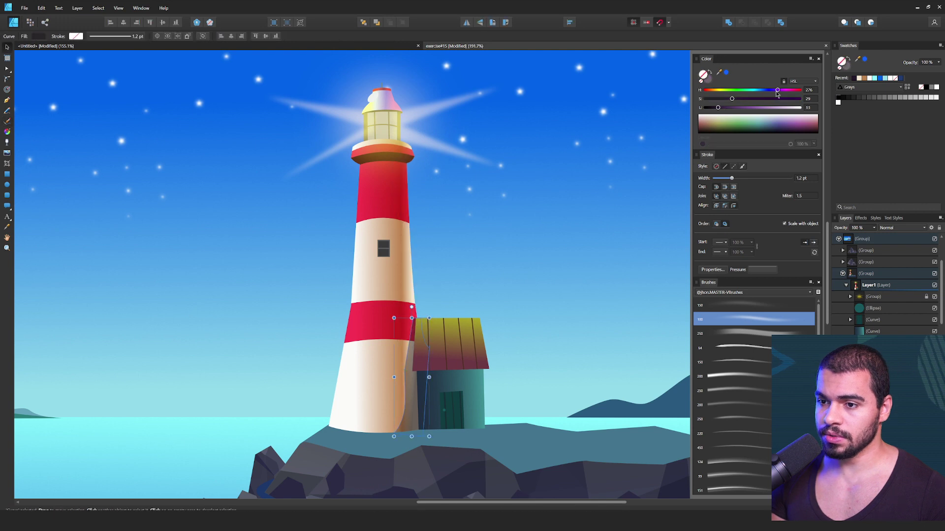
left_click(707, 82)
left_click_drag(718, 107, 803, 108)
key("b")
left_click_drag(403, 163, 427, 380)
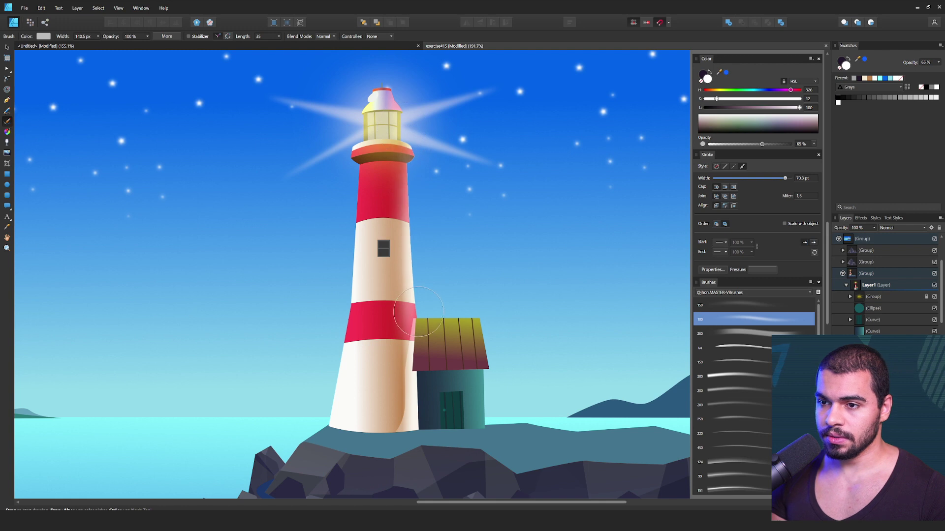
Step: Brush soft white highlights at 65% opacity down the lit side of the tower, away from the hut
key("z")
left_click_drag(392, 202, 522, 209)
mouse_move(440, 204)
left_mouse_down()
mouse_move(408, 206)
mouse_move(429, 180)
left_mouse_up()
key("b")
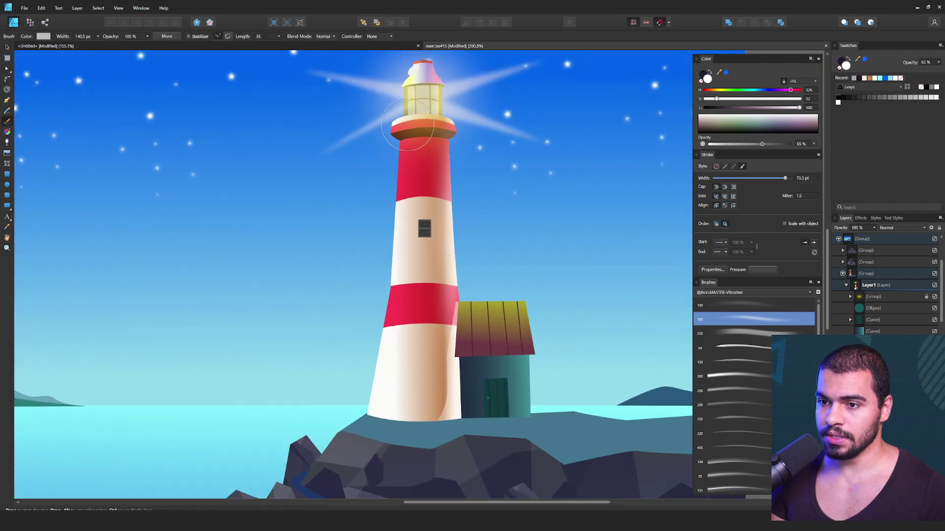
left_click_drag(408, 125, 389, 272)
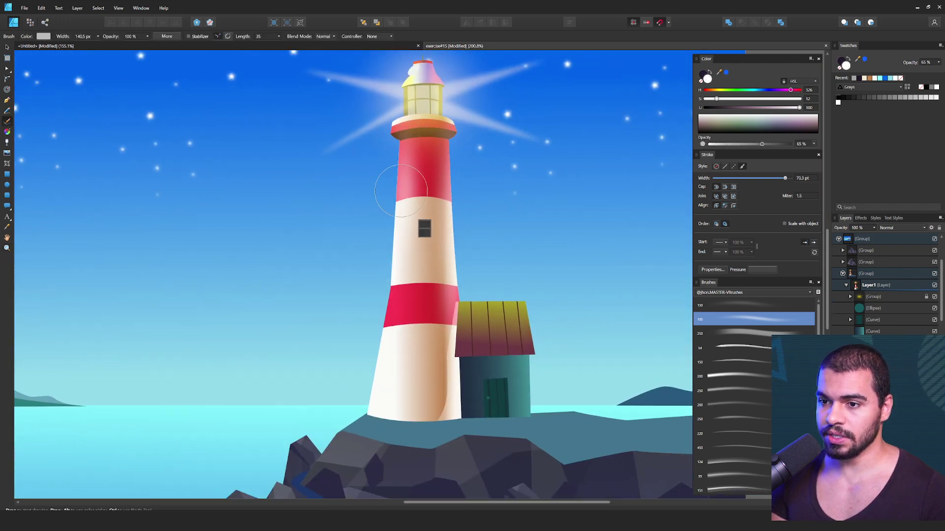
mouse_move(401, 191)
left_mouse_down()
mouse_move(391, 330)
mouse_move(335, 446)
left_mouse_up()
Step: Examine the whole recoloured daytime lighthouse illustration at 100% zoom, including its rocks and sea
key("z")
left_click_drag(399, 338, 333, 348)
mouse_move(333, 348)
left_mouse_down()
mouse_move(437, 284)
mouse_move(370, 271)
left_mouse_up()
key("ctrl+1")
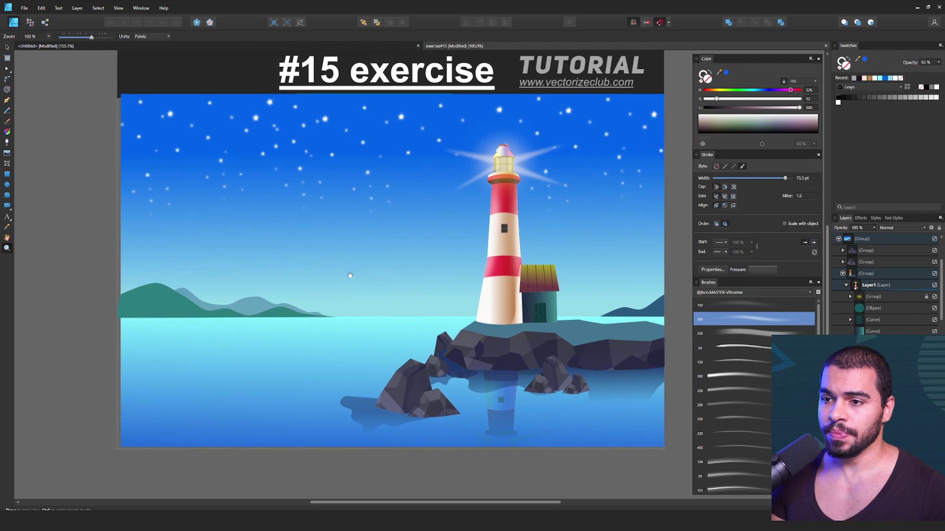
left_click_drag(368, 314, 336, 306)
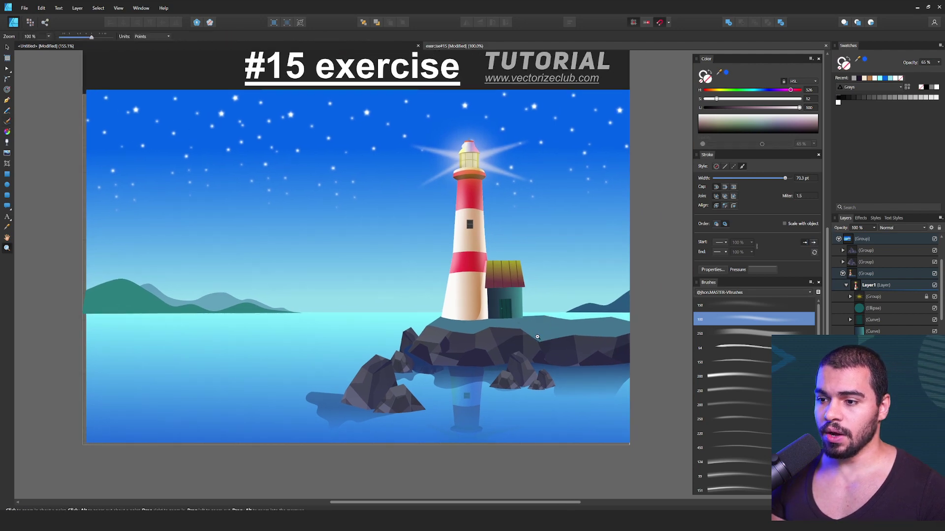
key("v")
left_click(531, 355)
key("z")
mouse_move(528, 358)
left_mouse_down()
mouse_move(600, 358)
mouse_move(409, 285)
left_mouse_up()
left_click_drag(329, 290, 401, 272)
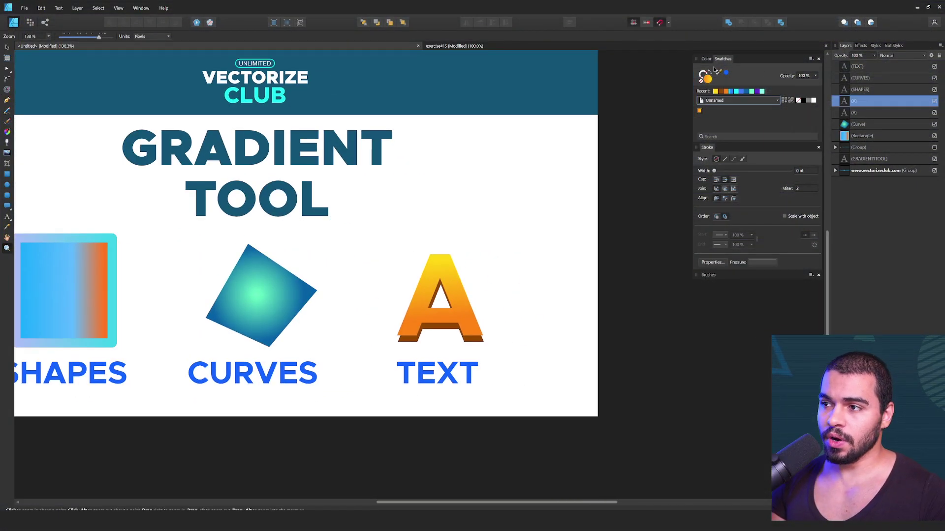
Step: Create a new application palette for colour swatches and make it the active palette
left_click(706, 58)
mouse_move(506, 295)
left_mouse_down()
mouse_move(625, 289)
mouse_move(526, 268)
mouse_move(493, 199)
left_mouse_up()
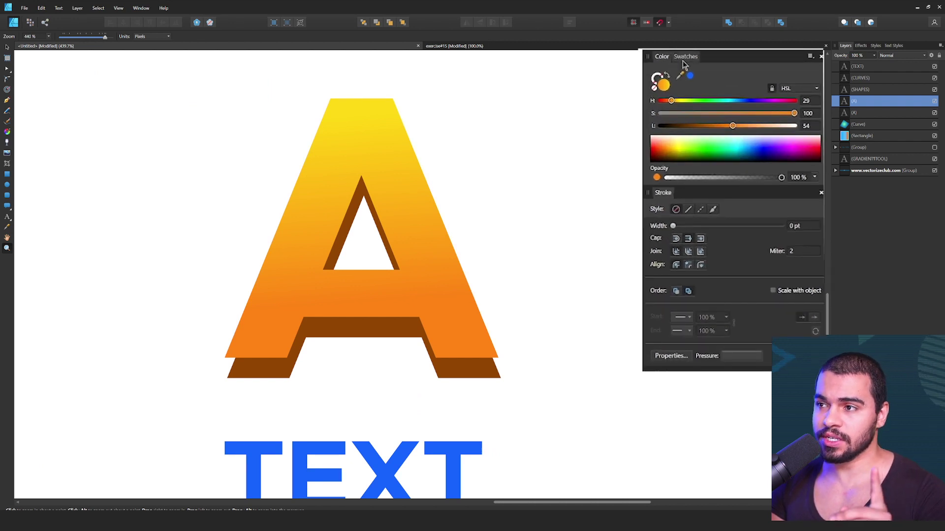
left_click(685, 58)
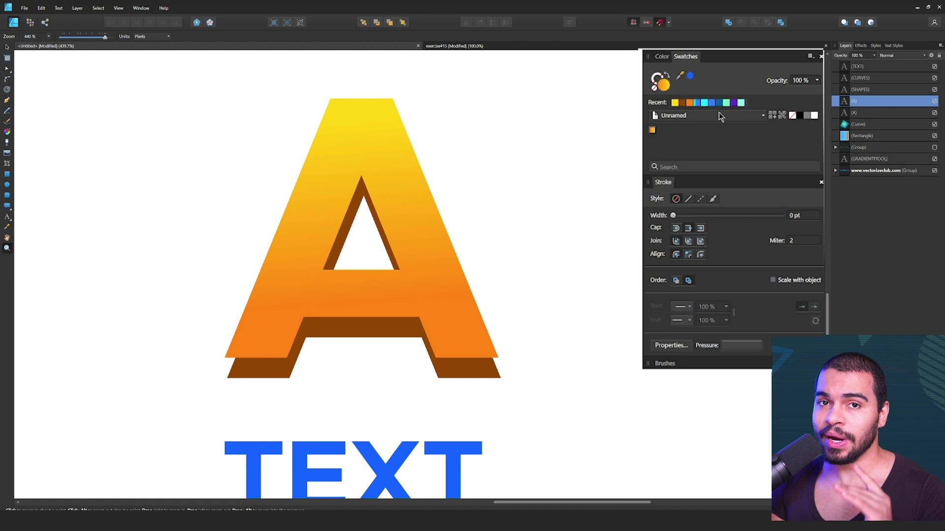
left_click(810, 58)
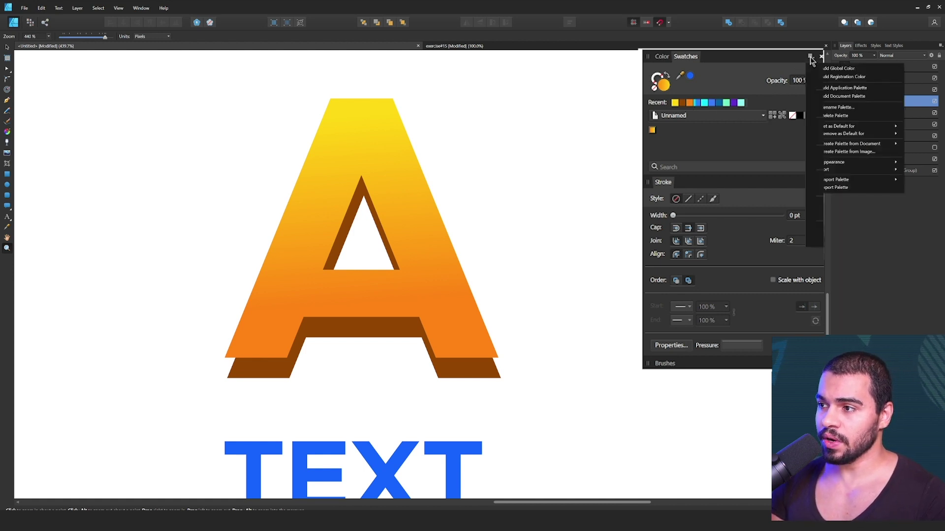
left_click(845, 88)
left_click(747, 116)
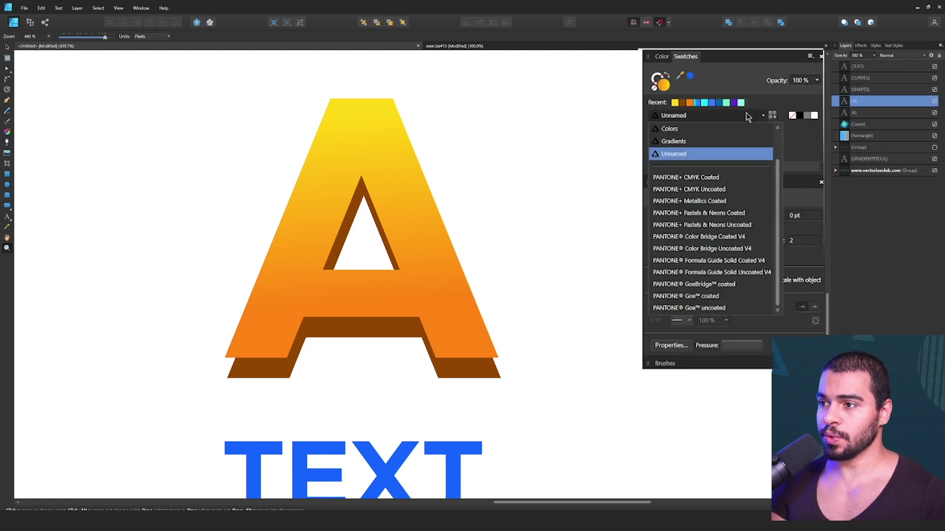
left_click(680, 160)
Step: Rename the new application palette VECTORIZE
left_click(811, 57)
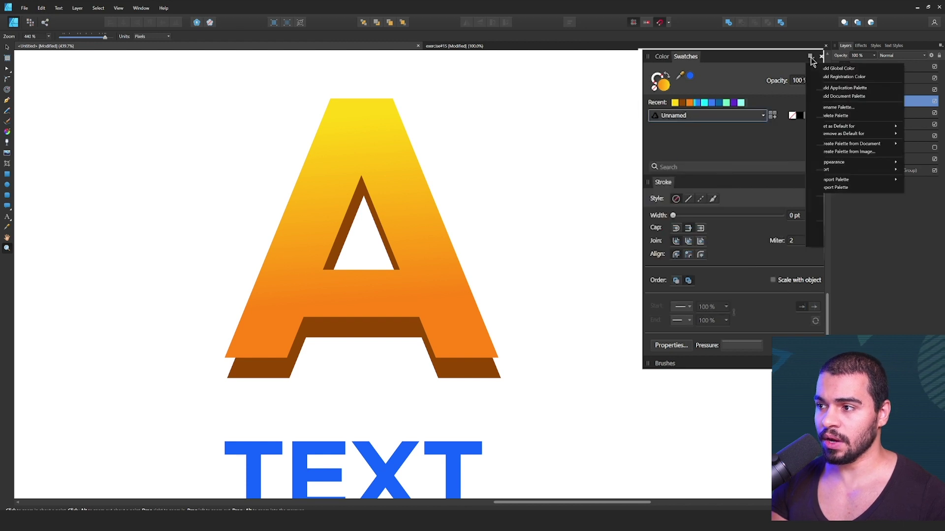
left_click(837, 107)
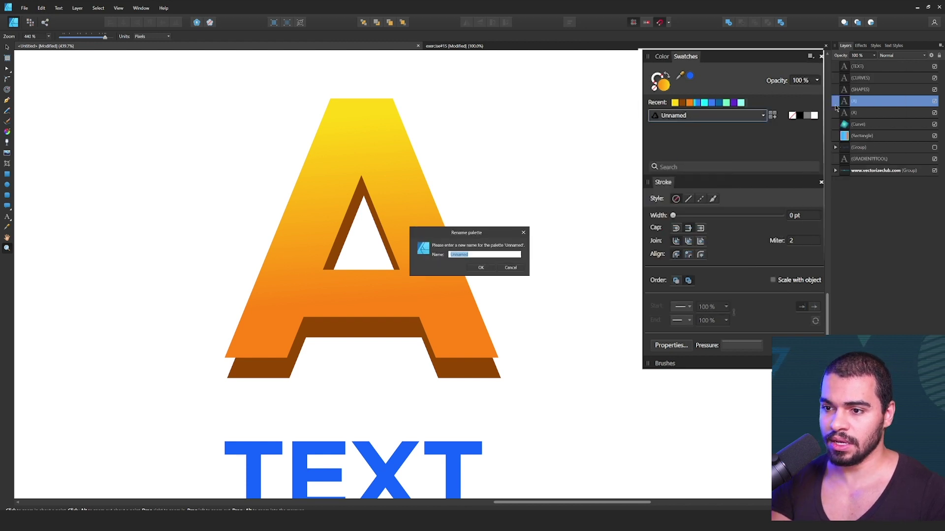
type("VECTOR")
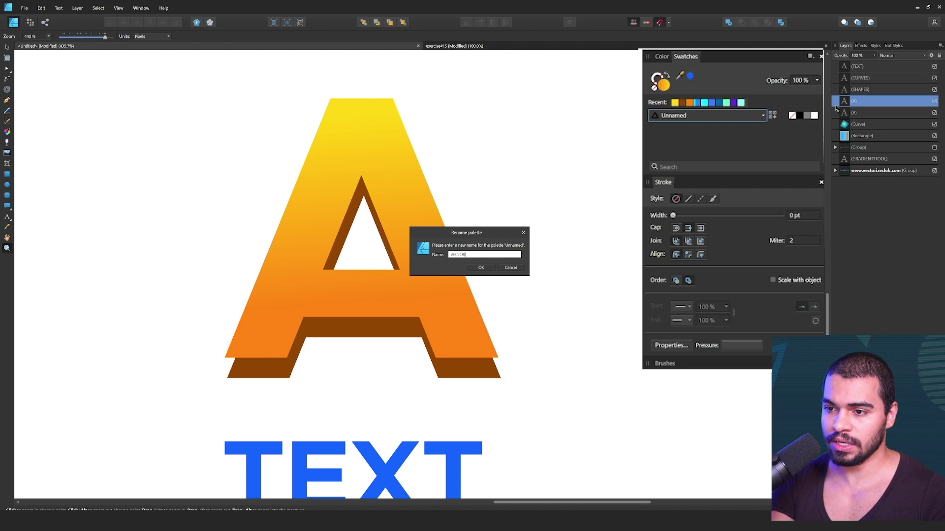
type("IZE")
key("Return")
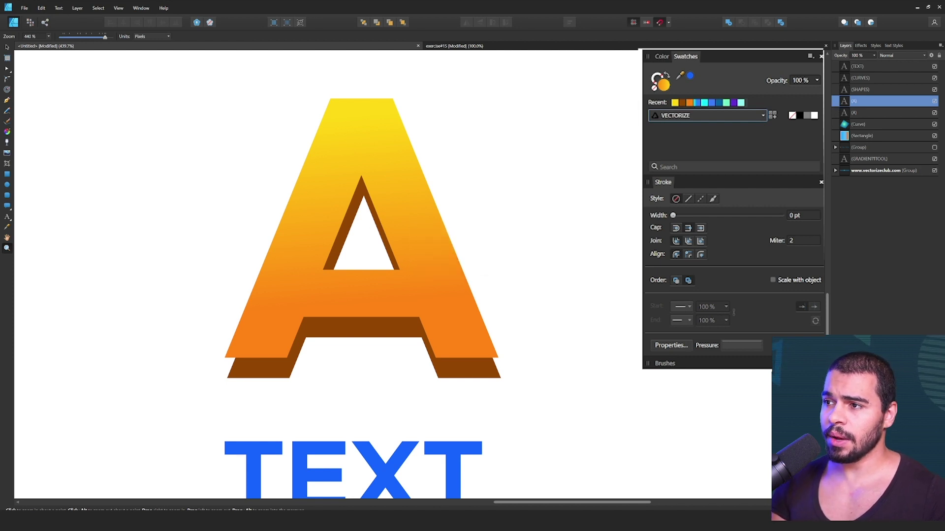
Step: Save the yellow-to-orange gradient fill of the letter A as a swatch in the VECTORIZE palette
left_click_drag(426, 253, 437, 255)
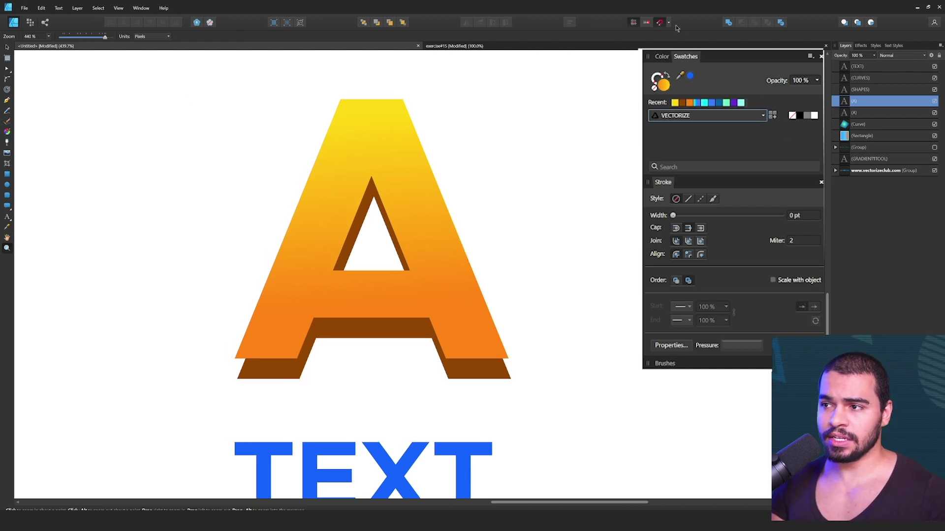
key("v")
key("g")
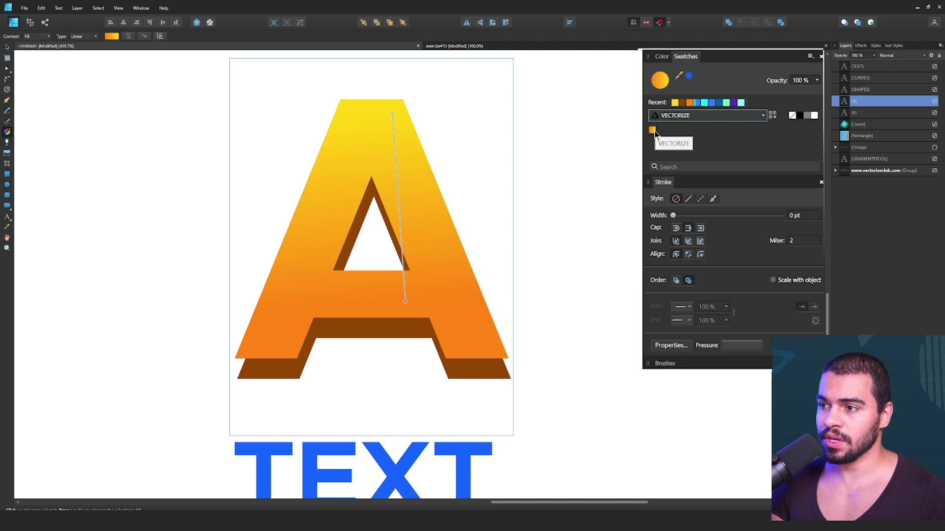
Step: Select the four-sided curve above CURVES and save its teal radial gradient as a swatch in the VECTORIZE palette
key("z")
left_click_drag(412, 229, 211, 302)
key("v")
left_click(294, 249)
key("z")
left_click_drag(297, 240, 413, 216)
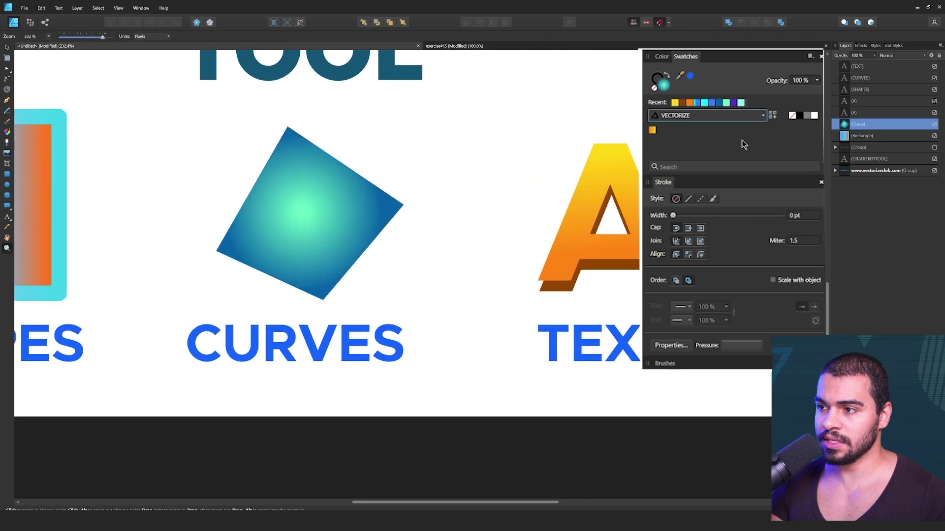
left_click(291, 224)
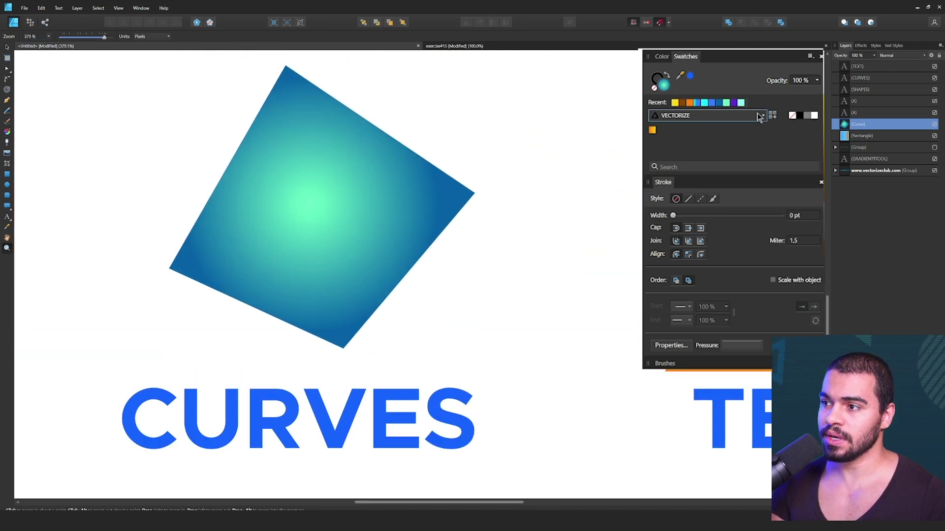
key("v")
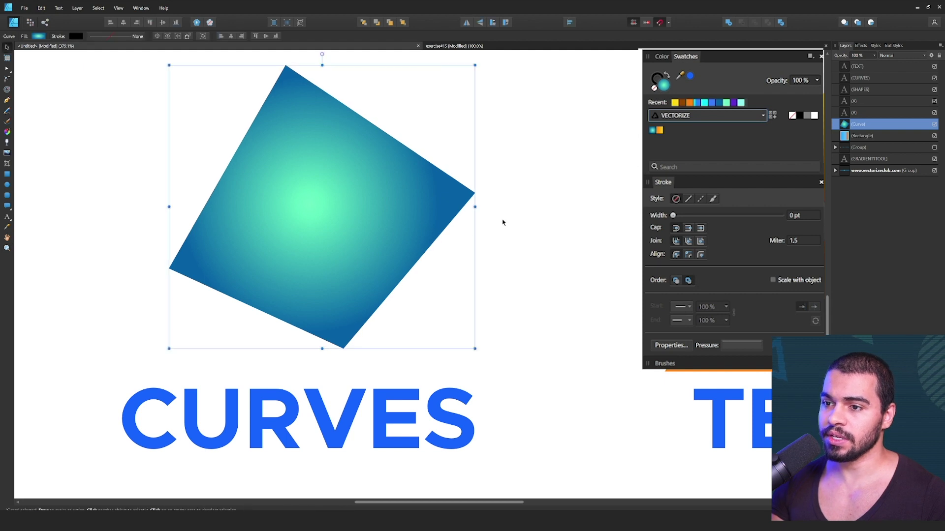
Step: Switch to the exercise#15 document and make VECTORIZE the active swatch palette
key("space")
left_click_drag(501, 222, 220, 302)
key("z")
left_click_drag(497, 190, 469, 52)
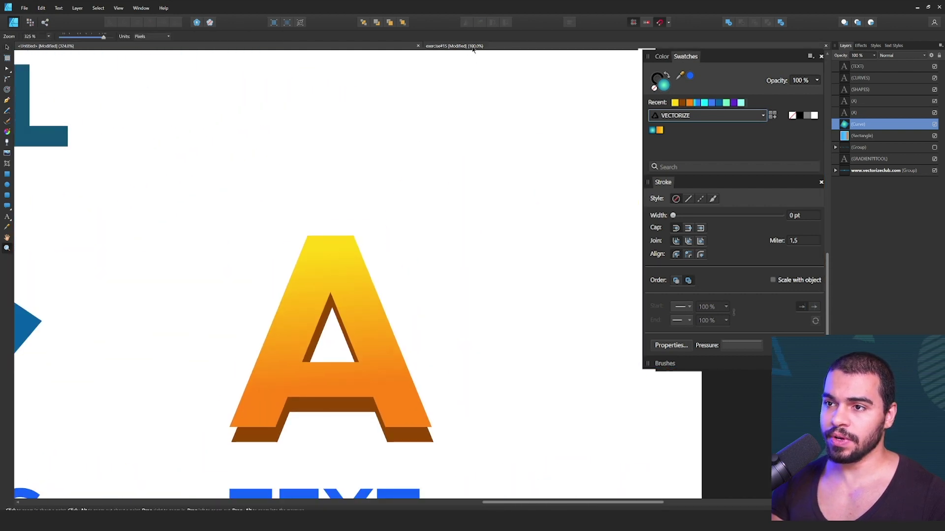
left_click(468, 48)
key("g")
key("z")
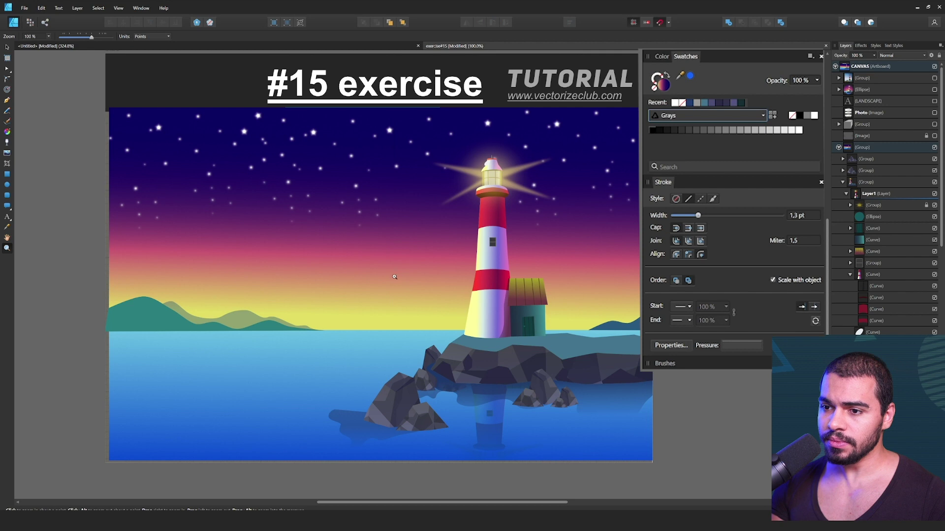
left_click_drag(399, 278, 430, 271)
left_click(693, 116)
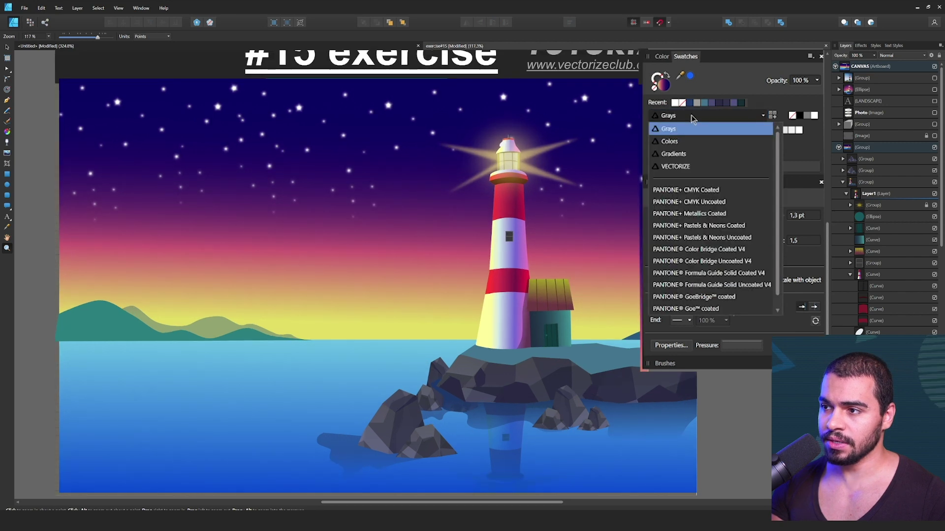
left_click(678, 168)
Step: Try the saved teal radial and orange gradient swatches on the sky, finishing with the teal one
left_click(653, 132)
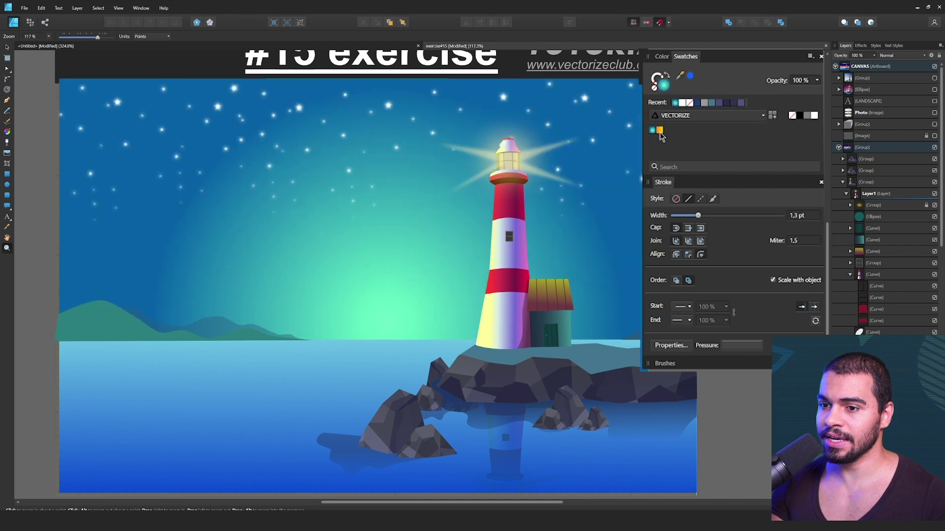
left_click(659, 132)
left_click(652, 131)
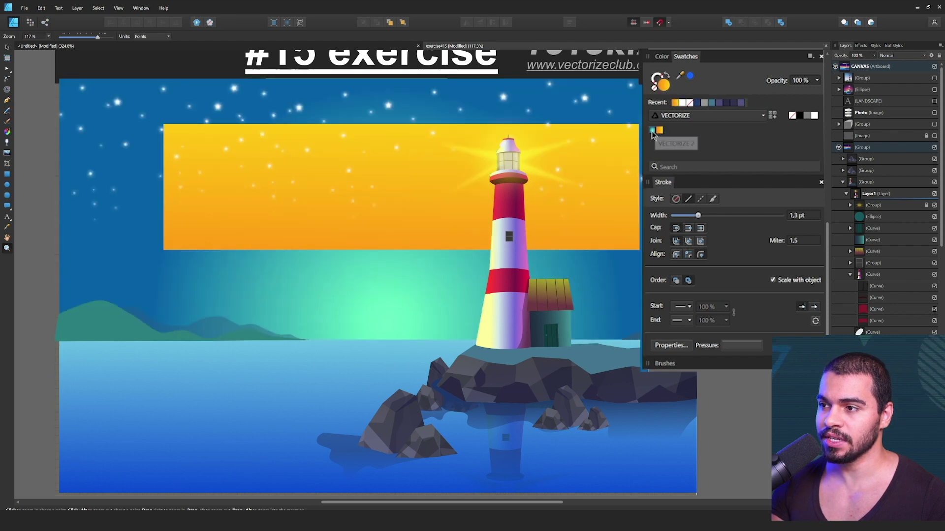
Step: Reposition the sky's teal elliptical gradient with the Fill tool, centring it near the horizon beside the lighthouse and stretching it across the rocks
key("g")
mouse_move(409, 162)
left_mouse_down()
mouse_move(411, 301)
mouse_move(447, 298)
mouse_move(404, 133)
mouse_move(382, 312)
left_mouse_up()
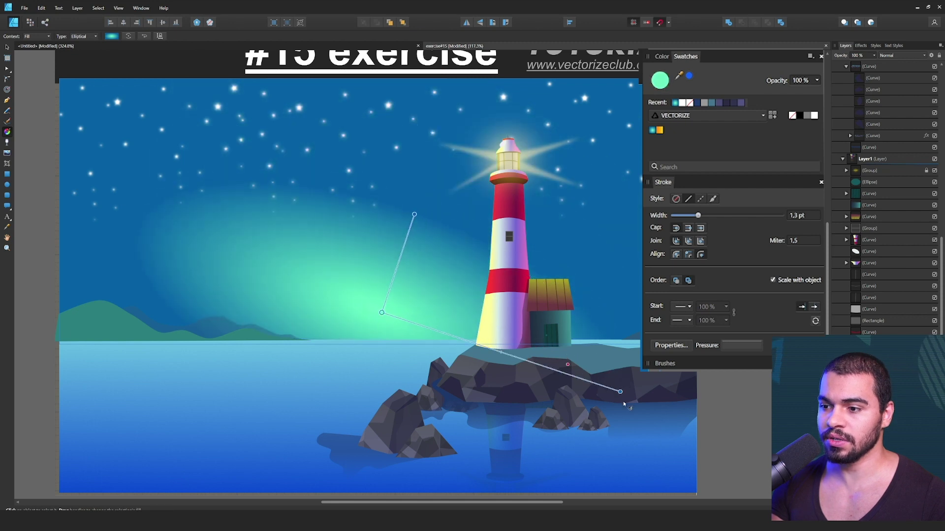
left_click_drag(622, 394, 612, 380)
Step: Return to the Untitled document and give the front orange letter A above TEXT a cyan outline 13,2 pt wide
left_click_drag(342, 310, 632, 295)
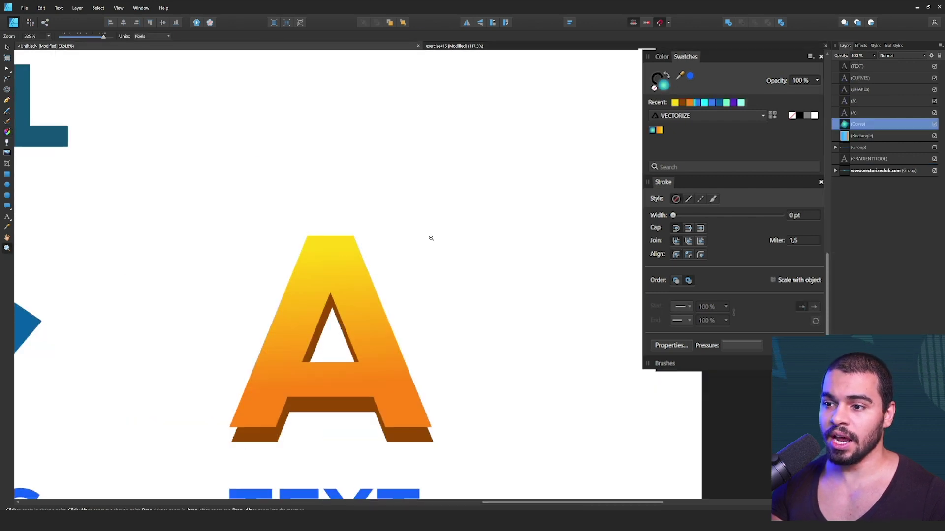
left_click_drag(367, 316, 413, 228)
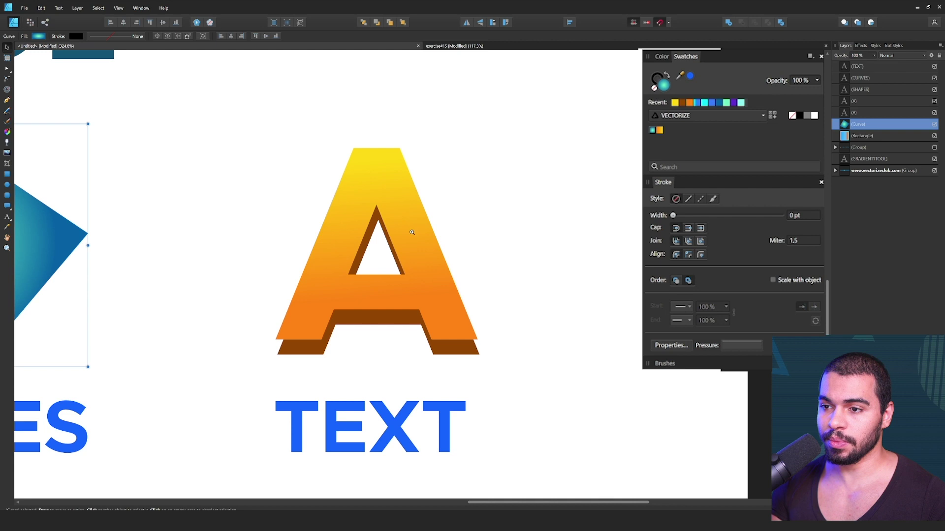
key("v")
left_click(397, 249)
scroll(397, 249, "up", 2)
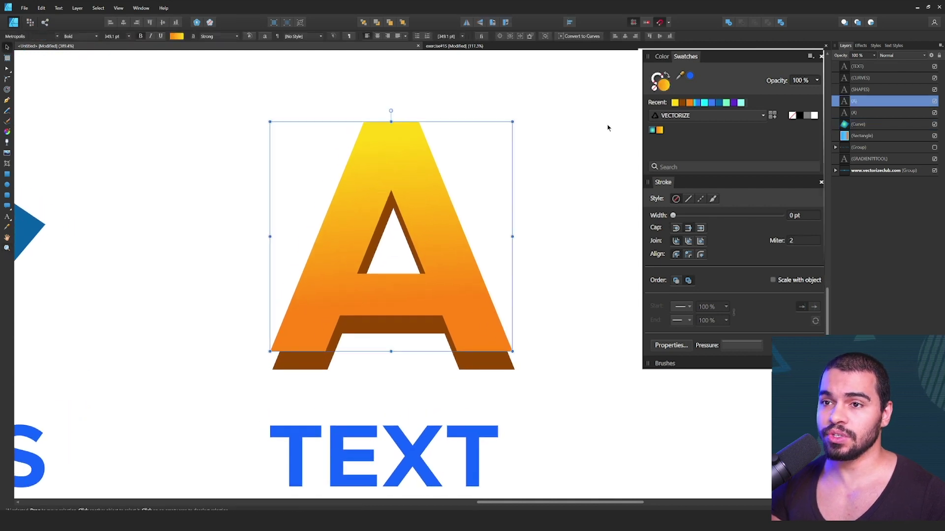
left_click(661, 57)
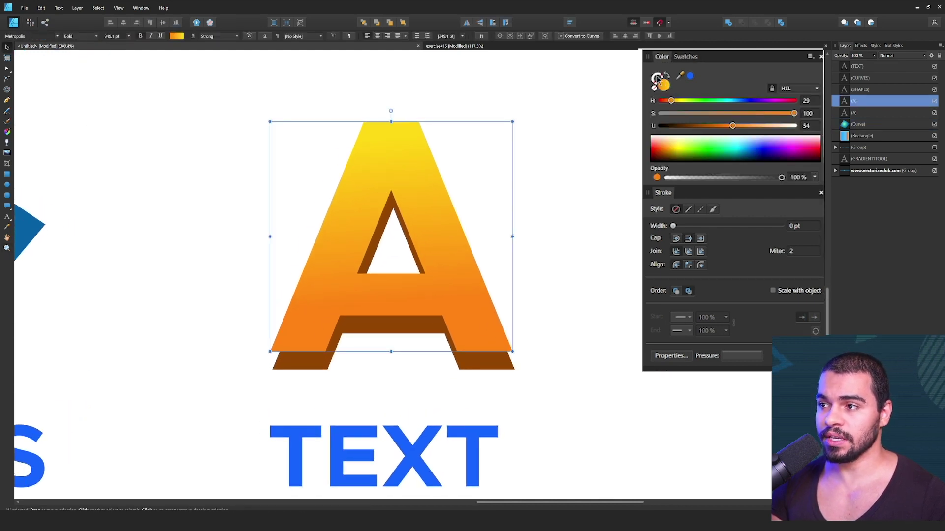
left_click(658, 78)
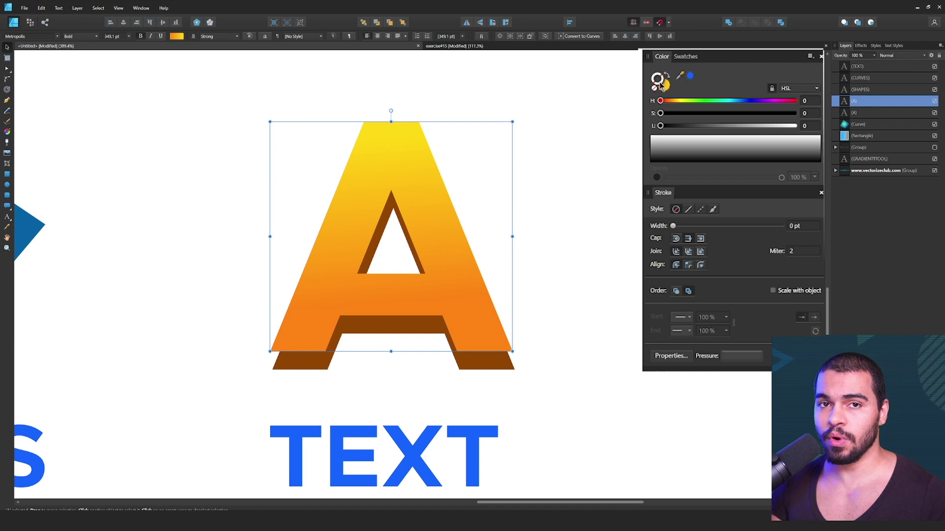
mouse_move(673, 226)
left_mouse_down()
mouse_move(737, 229)
mouse_move(723, 227)
left_mouse_up()
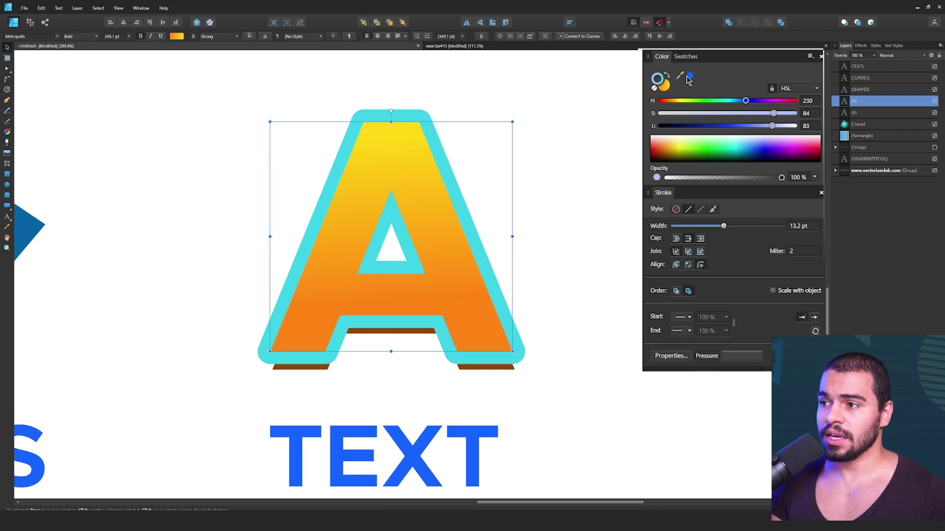
Step: Try the saved orange and teal gradient swatches from the VECTORIZE palette on the A's outline, finishing with the teal one
left_click(687, 57)
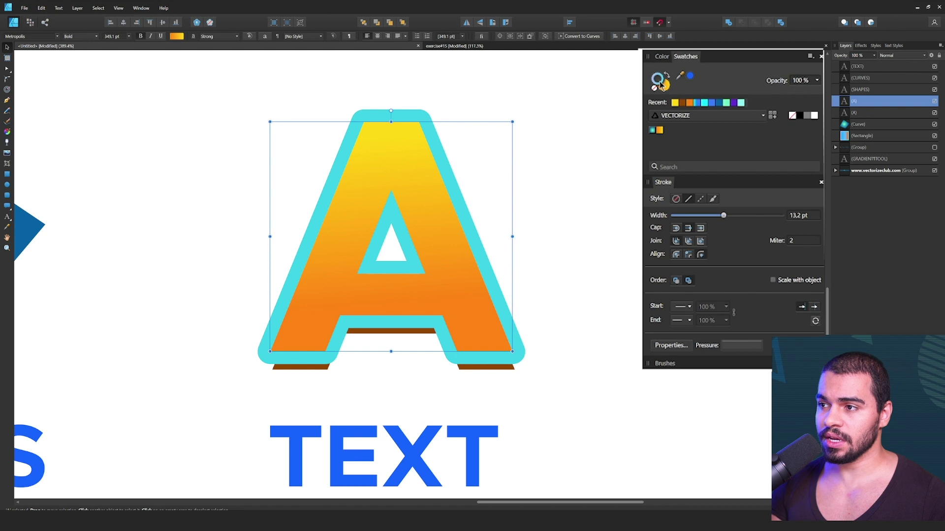
left_click(660, 131)
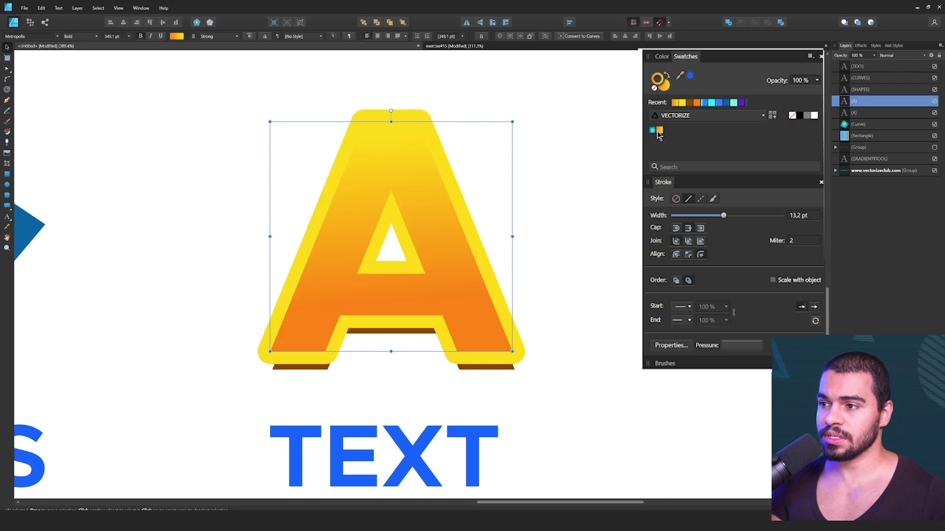
left_click(653, 132)
left_click(662, 132)
left_click(653, 132)
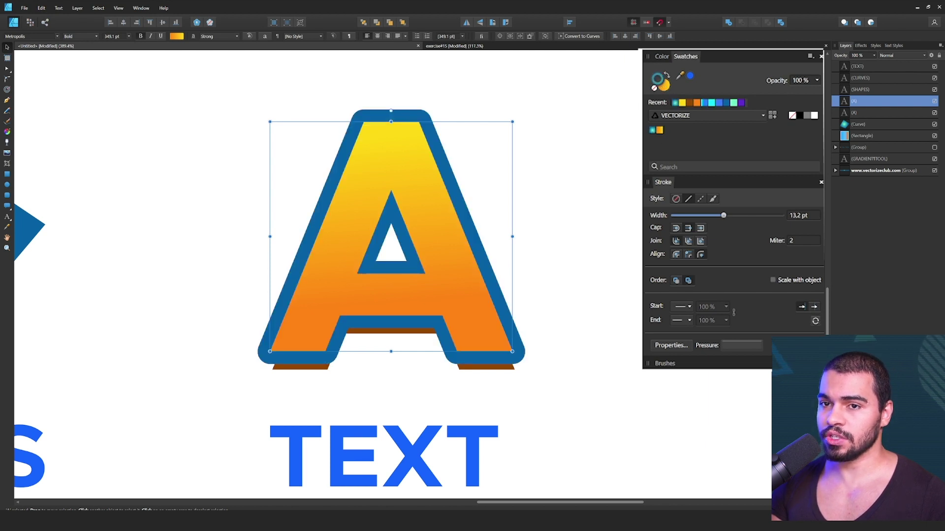
Step: Switch the Fill tool's context to Stroke and reshape the outline's elliptical gradient, centring it on the A's inner triangle and extending past its edge
key("g")
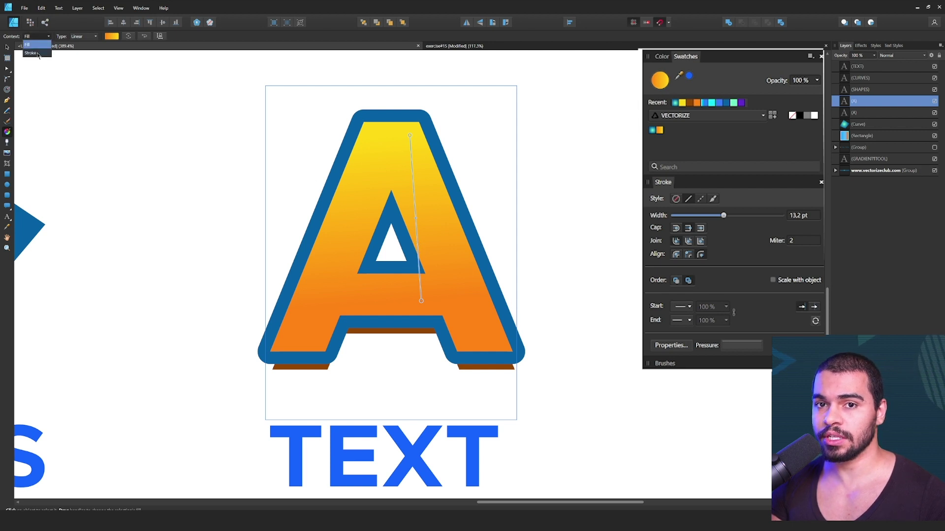
left_click(38, 54)
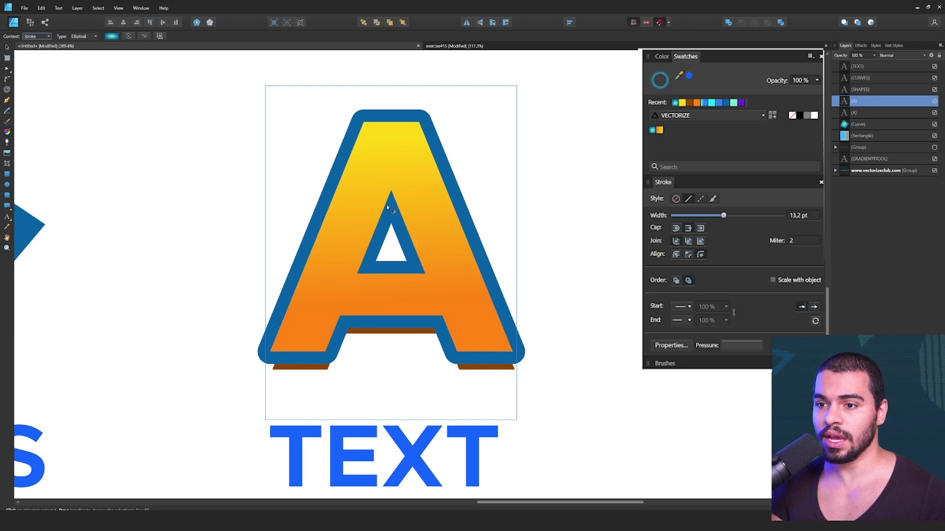
left_click_drag(423, 228, 542, 193)
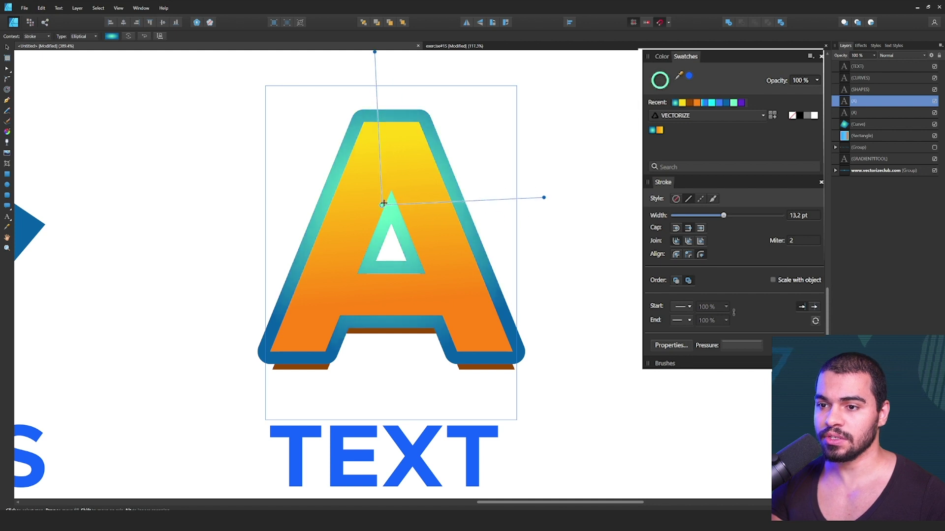
mouse_move(384, 203)
left_mouse_down()
mouse_move(416, 206)
mouse_move(344, 205)
mouse_move(464, 261)
mouse_move(401, 196)
mouse_move(365, 212)
mouse_move(391, 220)
left_mouse_up()
left_click_drag(391, 220, 386, 247)
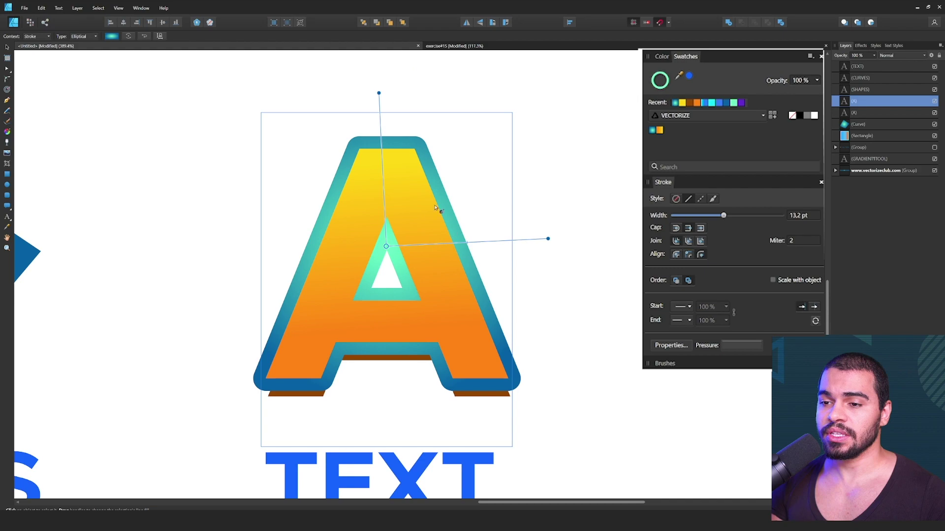